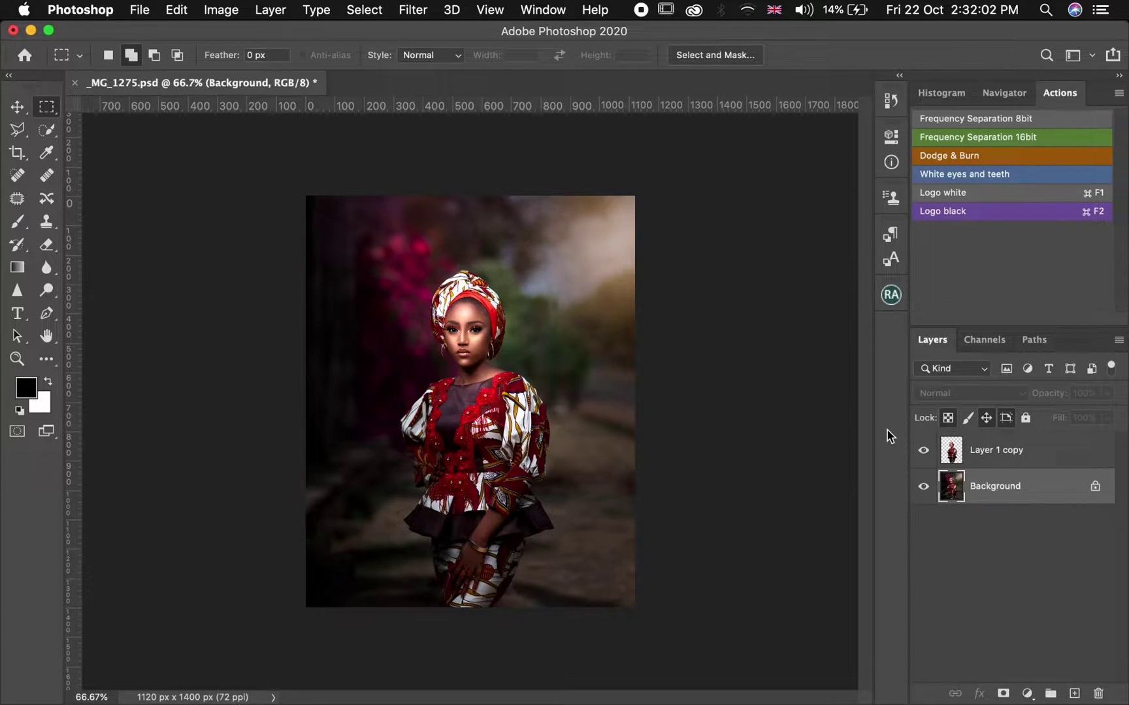
Place IMG_1479.JPG from the desktop into the document, between the Background and Layer 1 copy layers.
click(923, 487)
click(922, 486)
click(922, 450)
click(923, 450)
drag(841, 34, 578, 29)
drag(1027, 137, 127, 374)
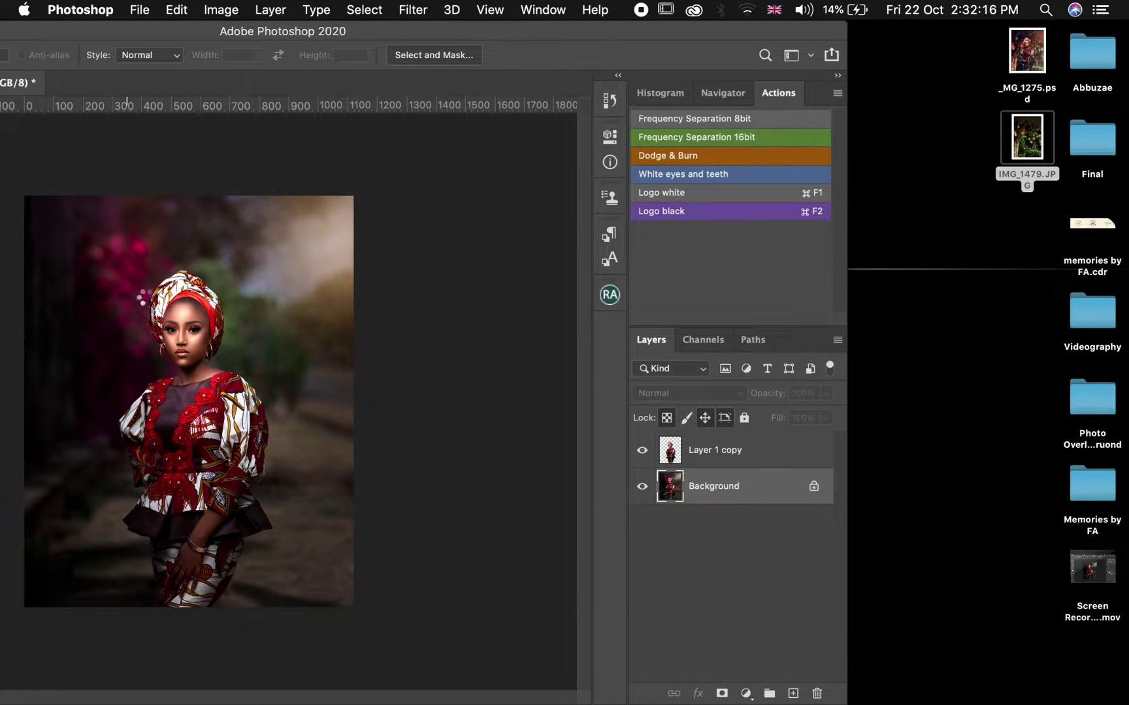
double_click(88, 30)
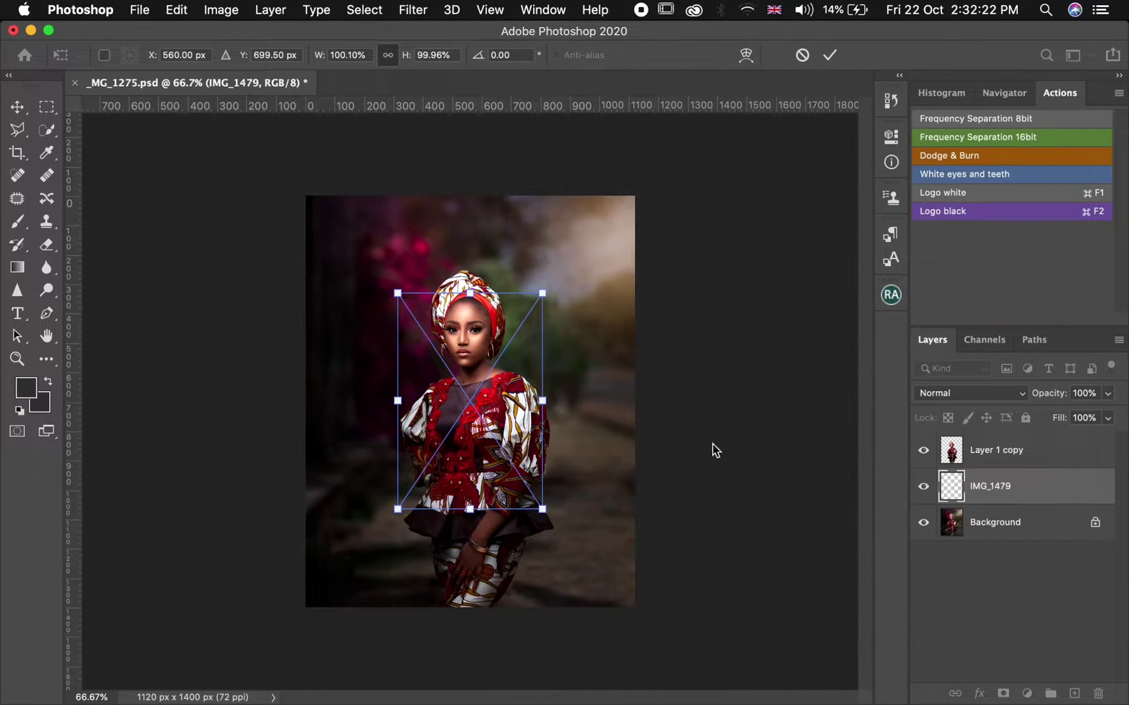
Scale the placed IMG_1479 image proportionally to about 228% so it spans the full canvas width.
drag(638, 402, 647, 400)
drag(398, 402, 300, 421)
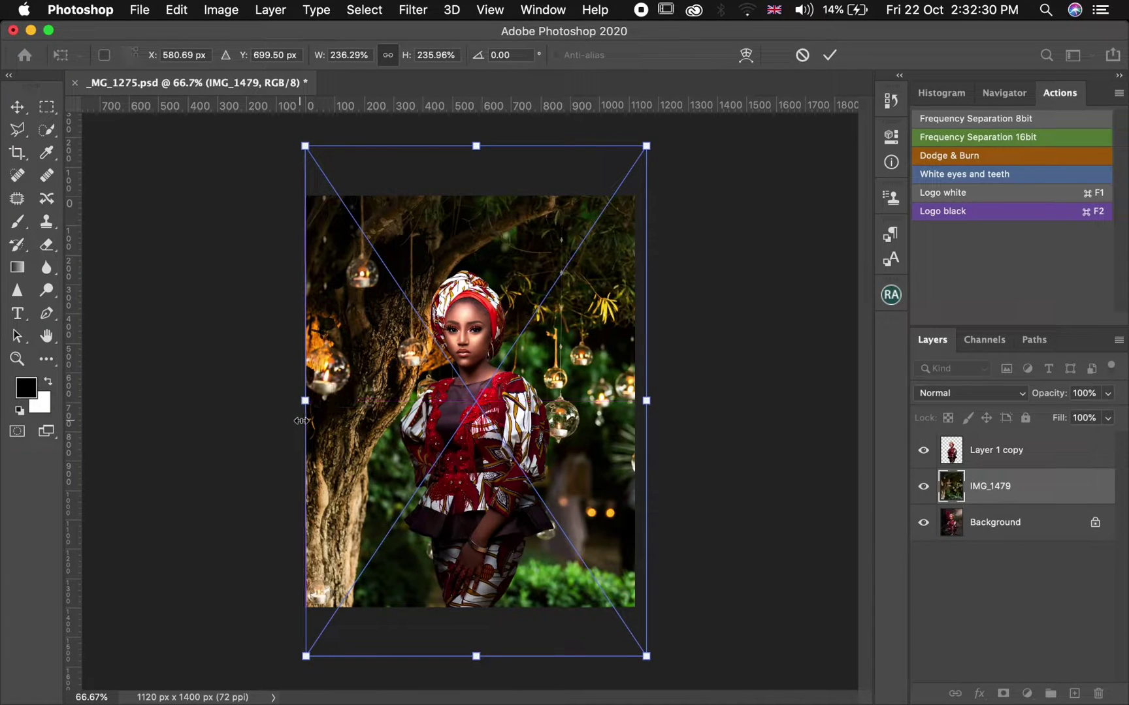
drag(646, 400, 640, 401)
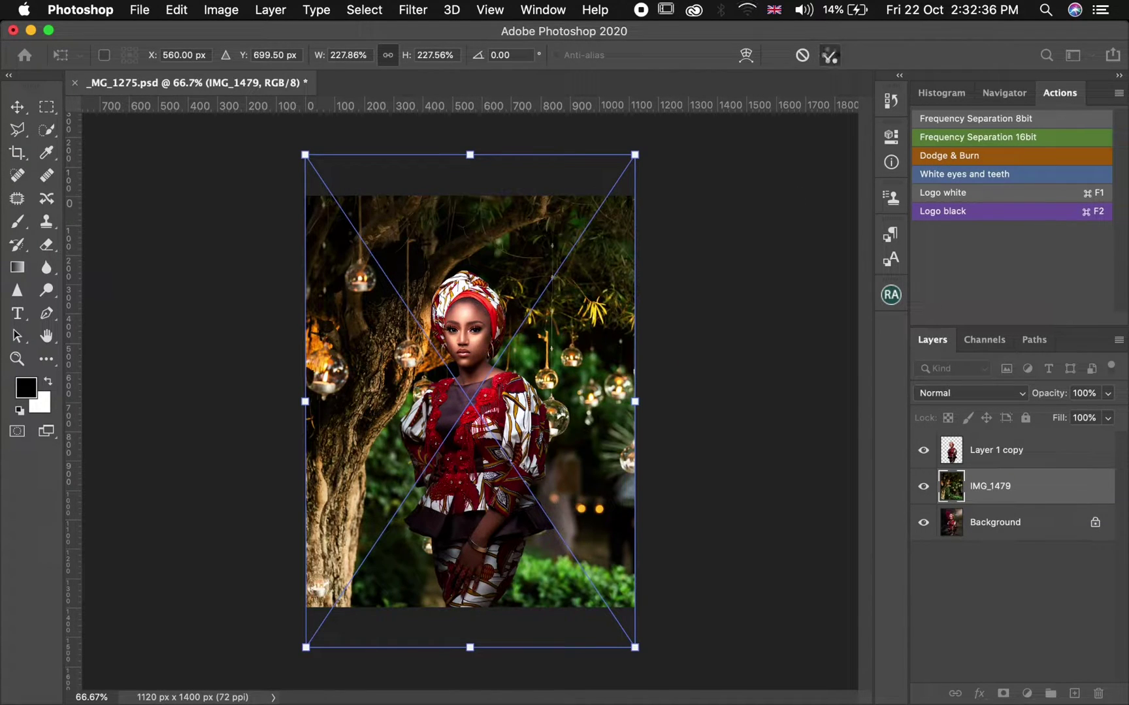
click(830, 55)
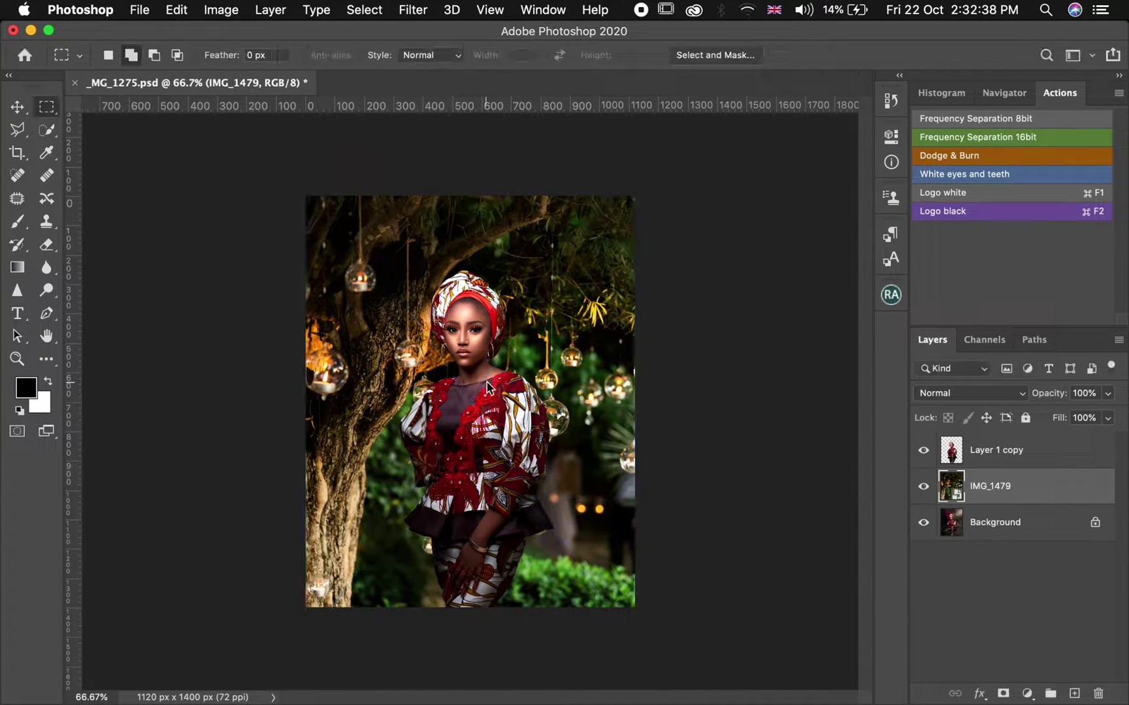
Rename the IMG_1479 layer as Background.
click(924, 452)
click(924, 452)
double_click(990, 487)
text(Background)
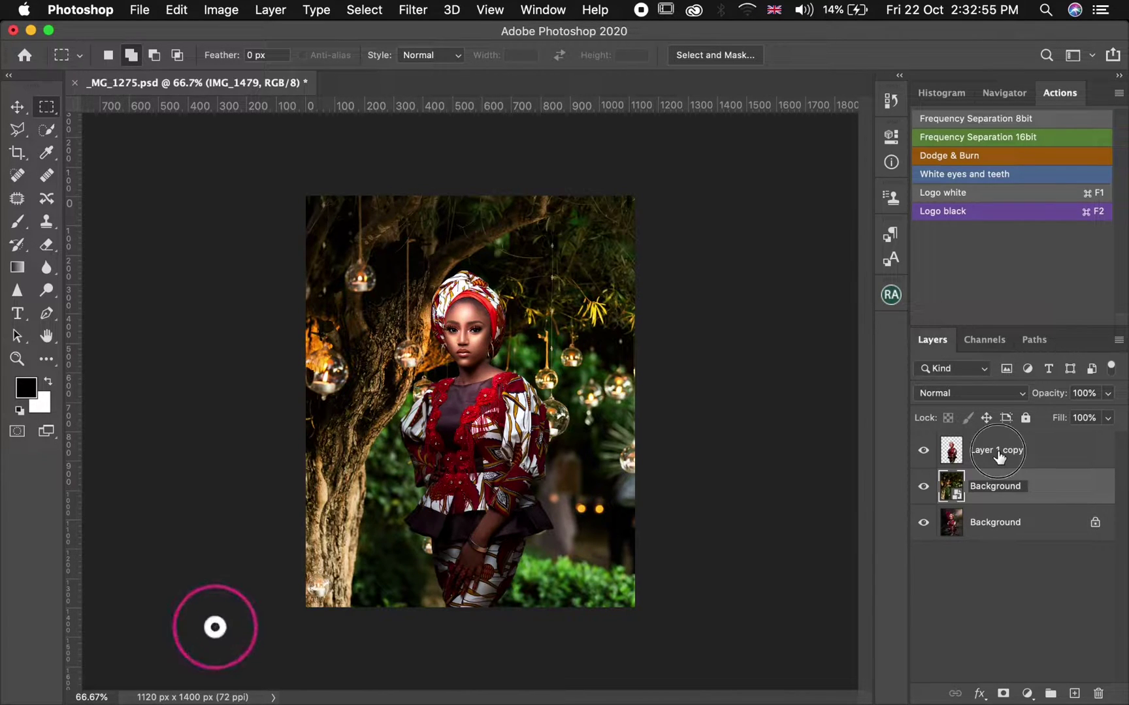
key(Return)
Rename the Layer 1 copy layer as Subject.
double_click(998, 451)
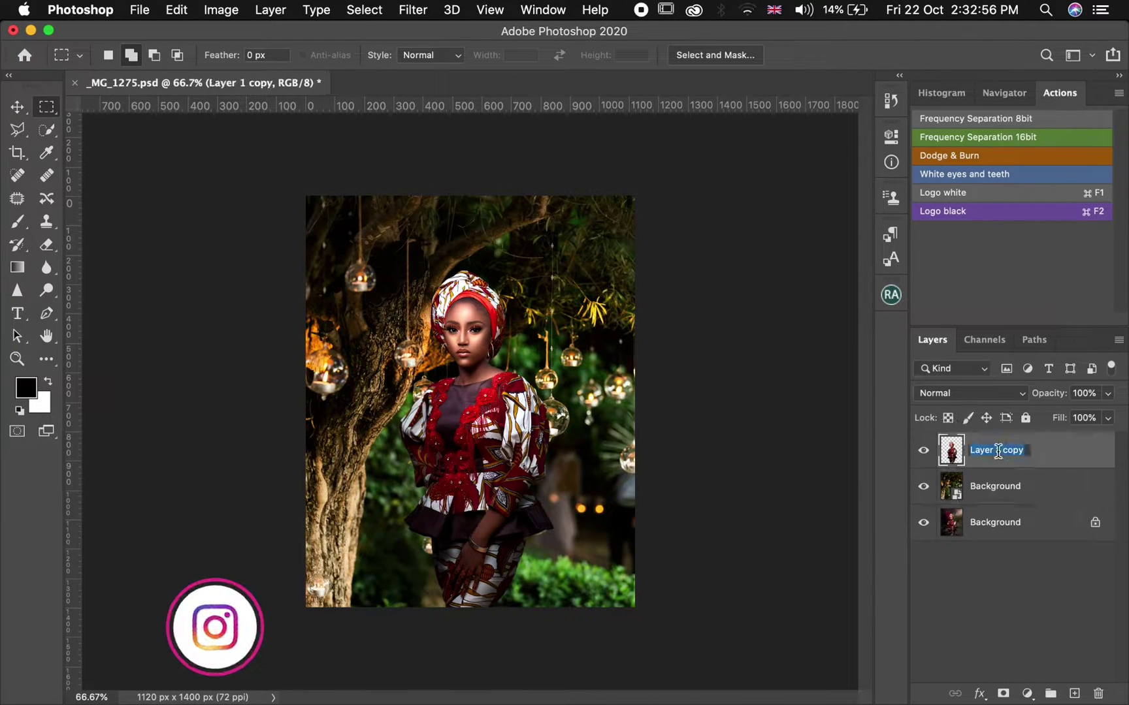
text(Su)
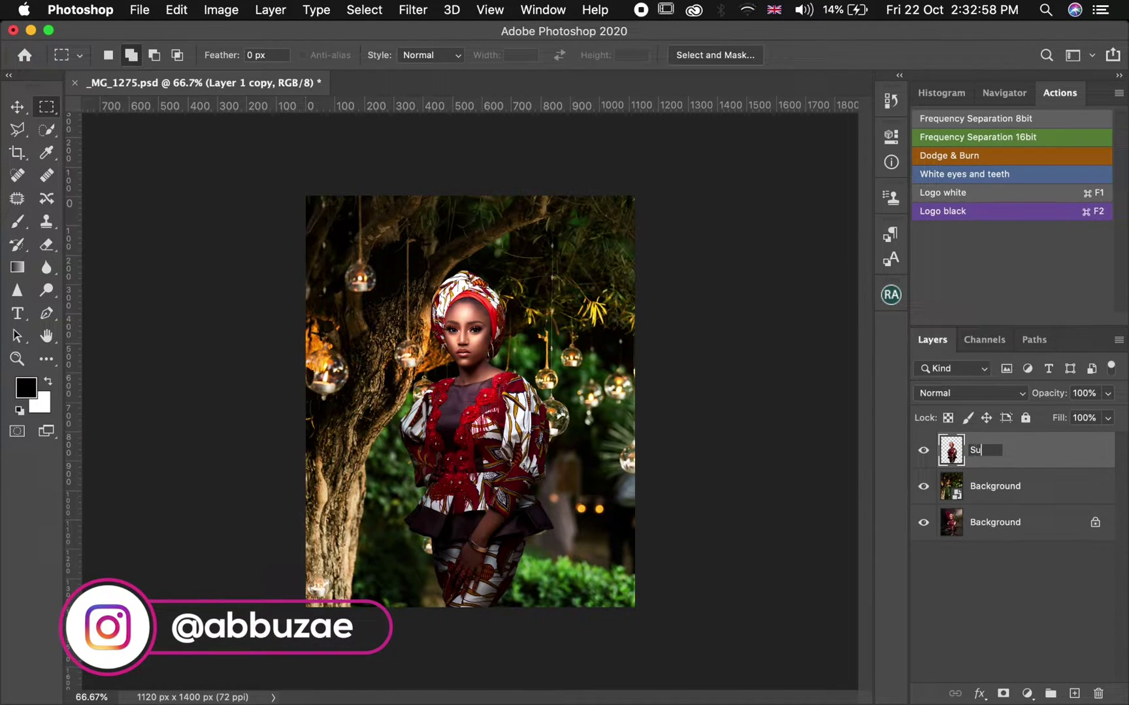
text(bject)
key(Return)
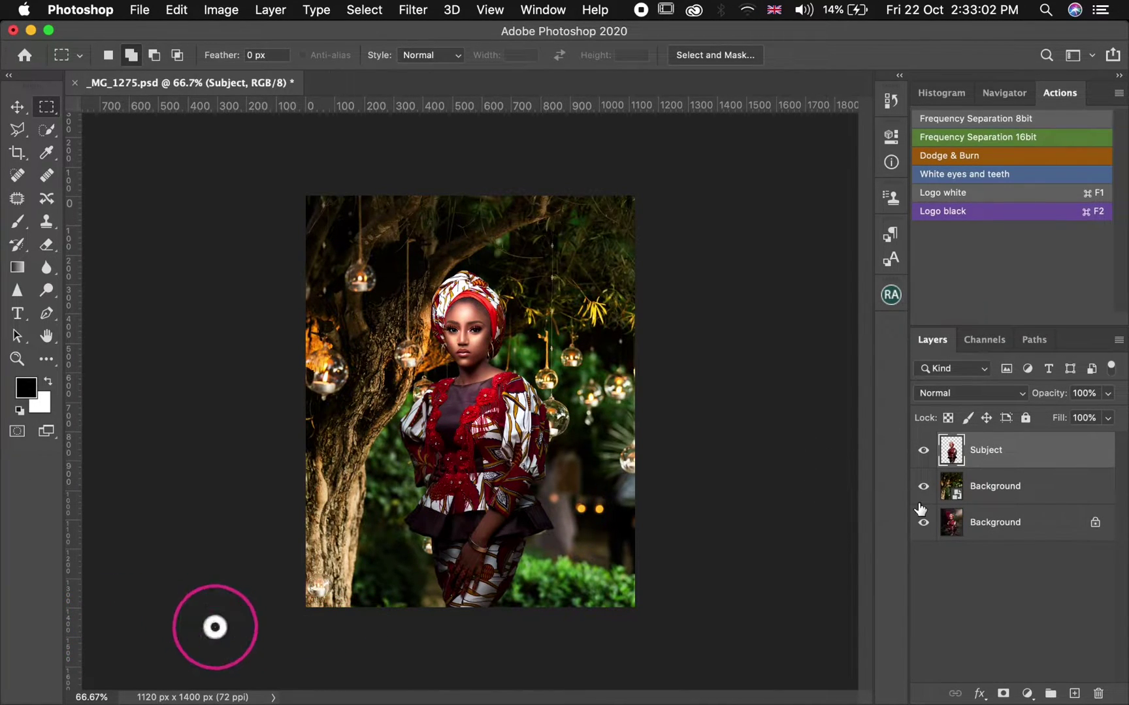
Duplicate the Subject layer and the unlocked Background layer together, and group the original pair.
shift+click(993, 500)
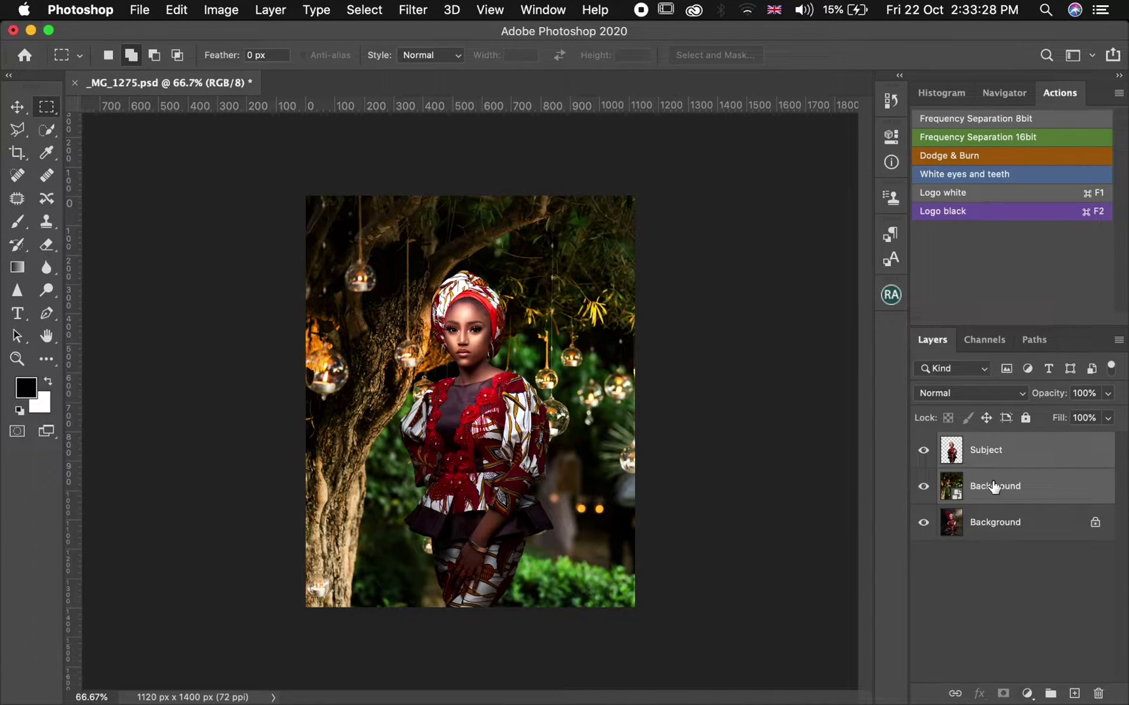
key(super+j)
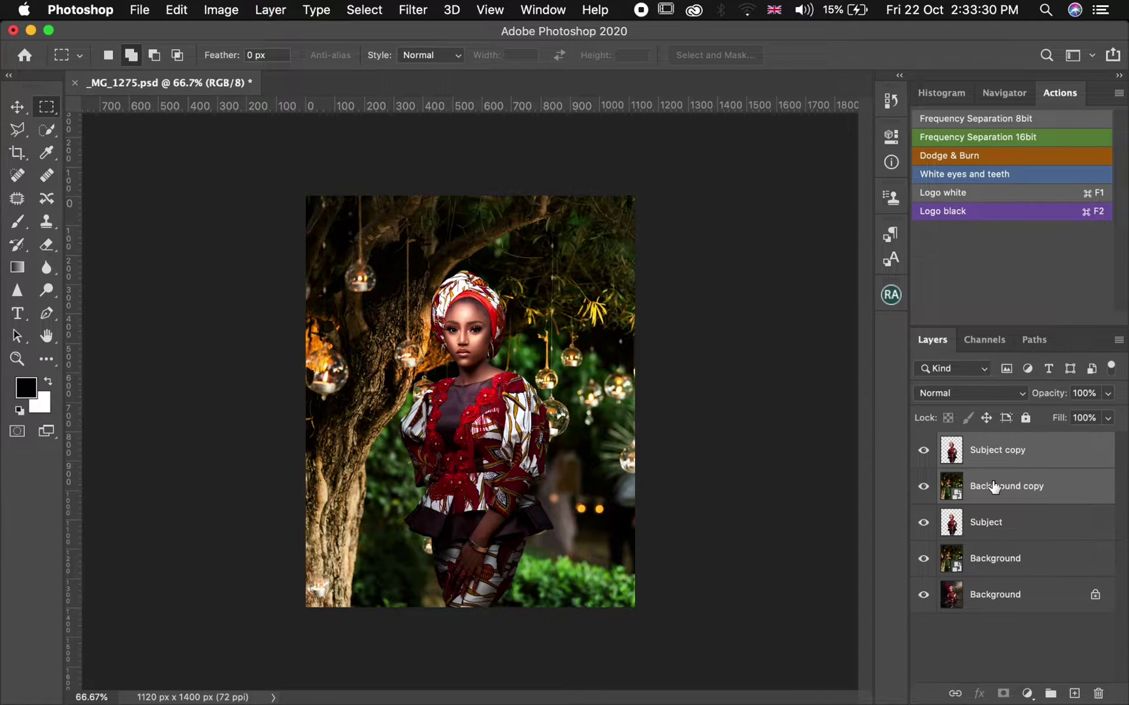
click(1002, 520)
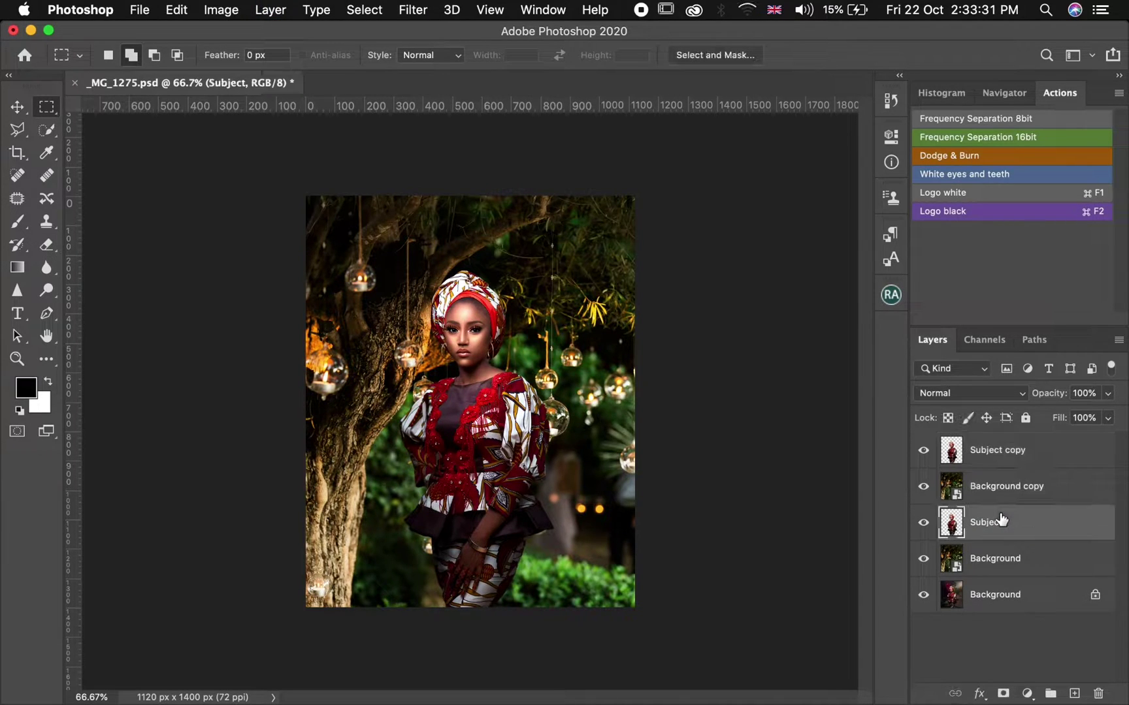
shift+click(998, 565)
key(super+g)
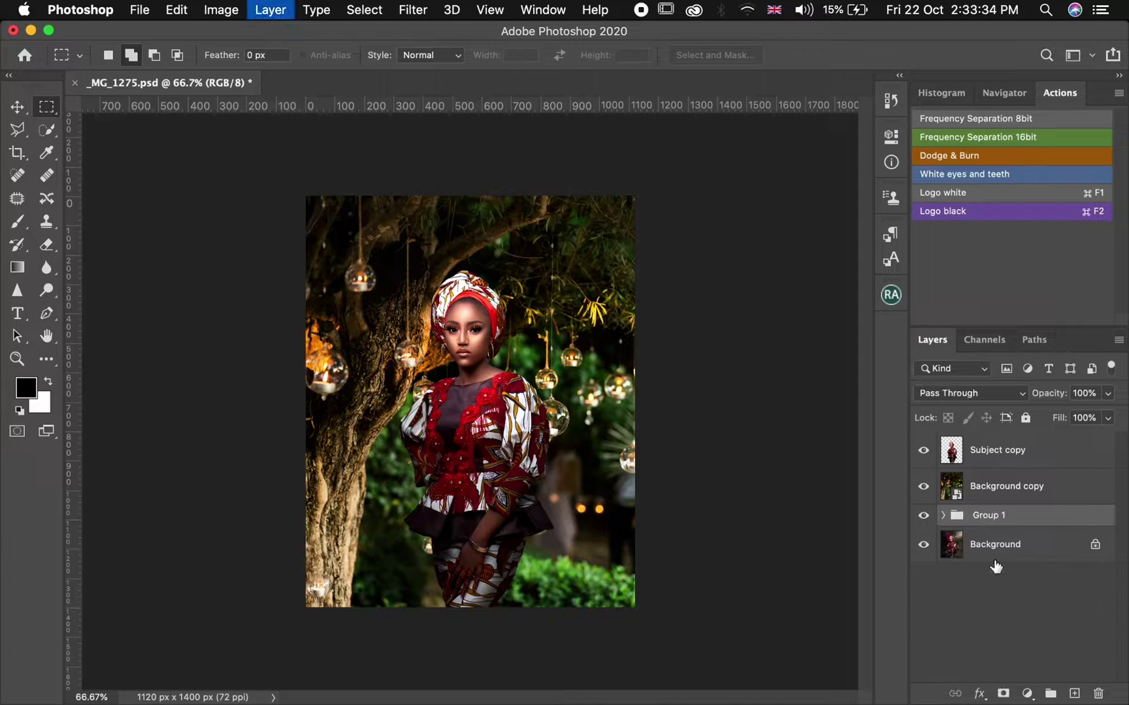
Rename the new layer group as Original Image.
double_click(986, 520)
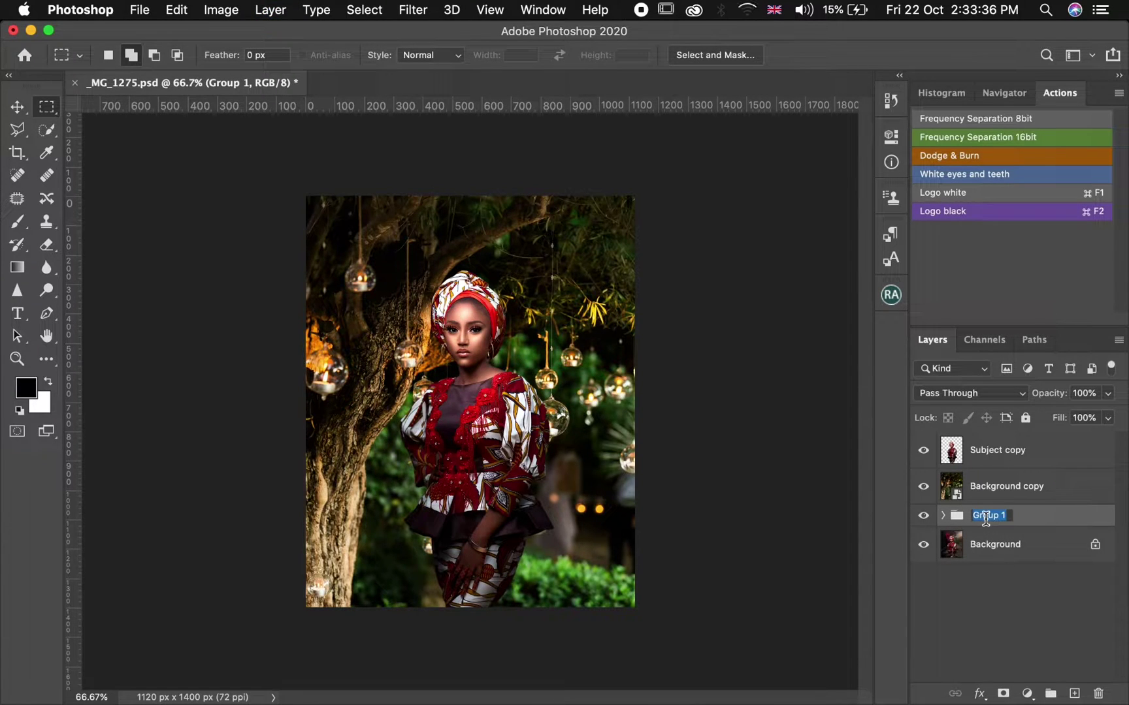
text(Original Image)
key(Return)
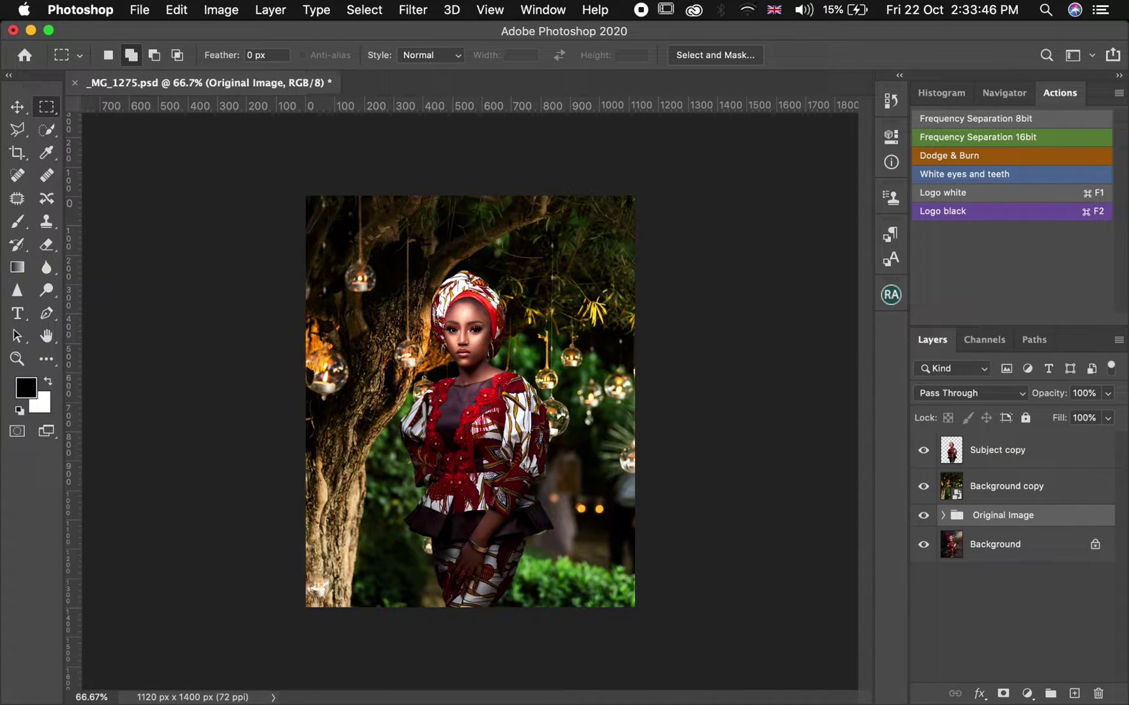
Add a Hue/Saturation adjustment layer above Background copy with the Master hue at -19, and compare the image with and without it.
click(984, 488)
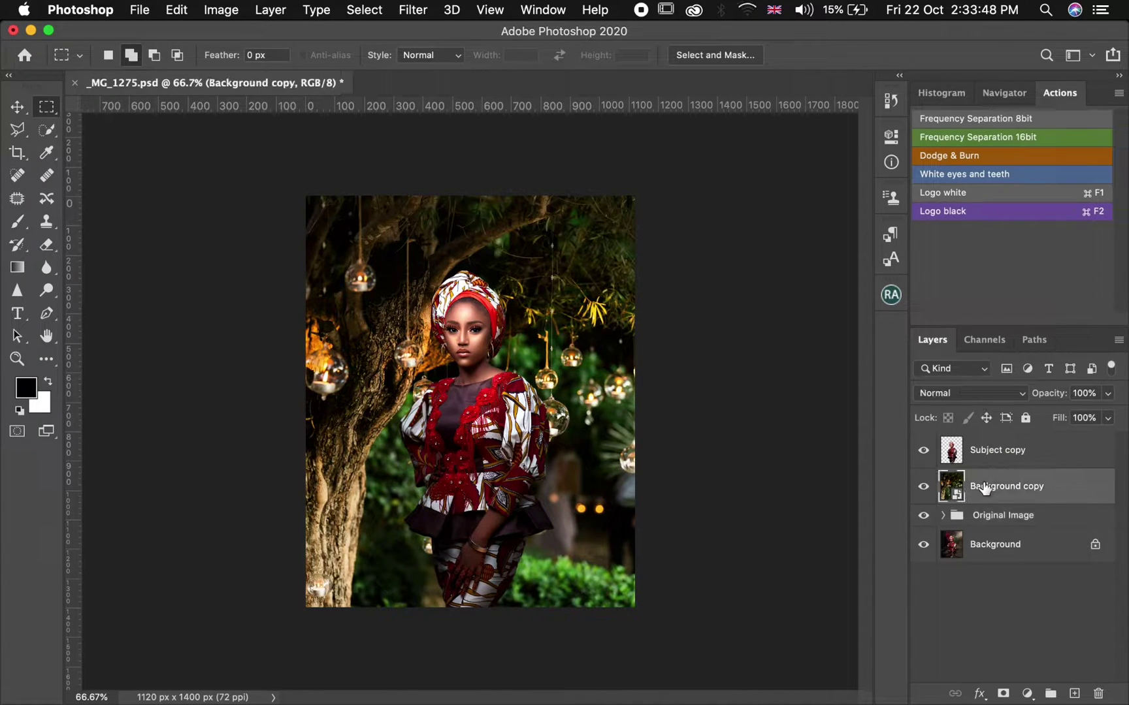
click(1026, 697)
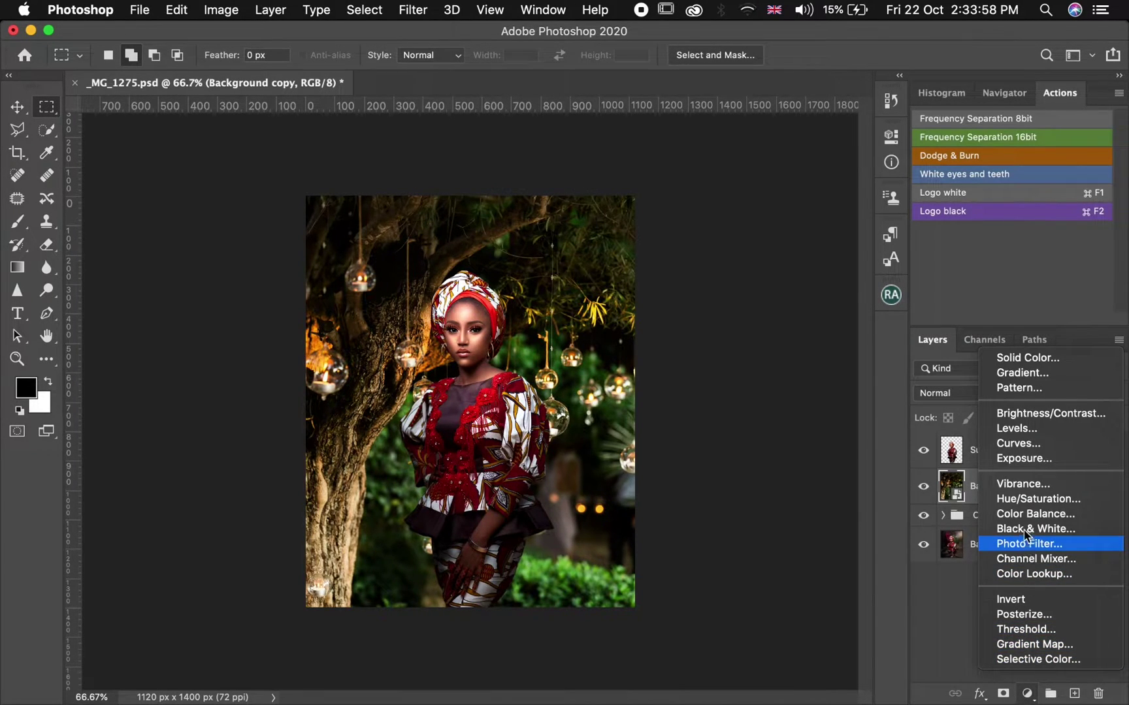
key(Escape)
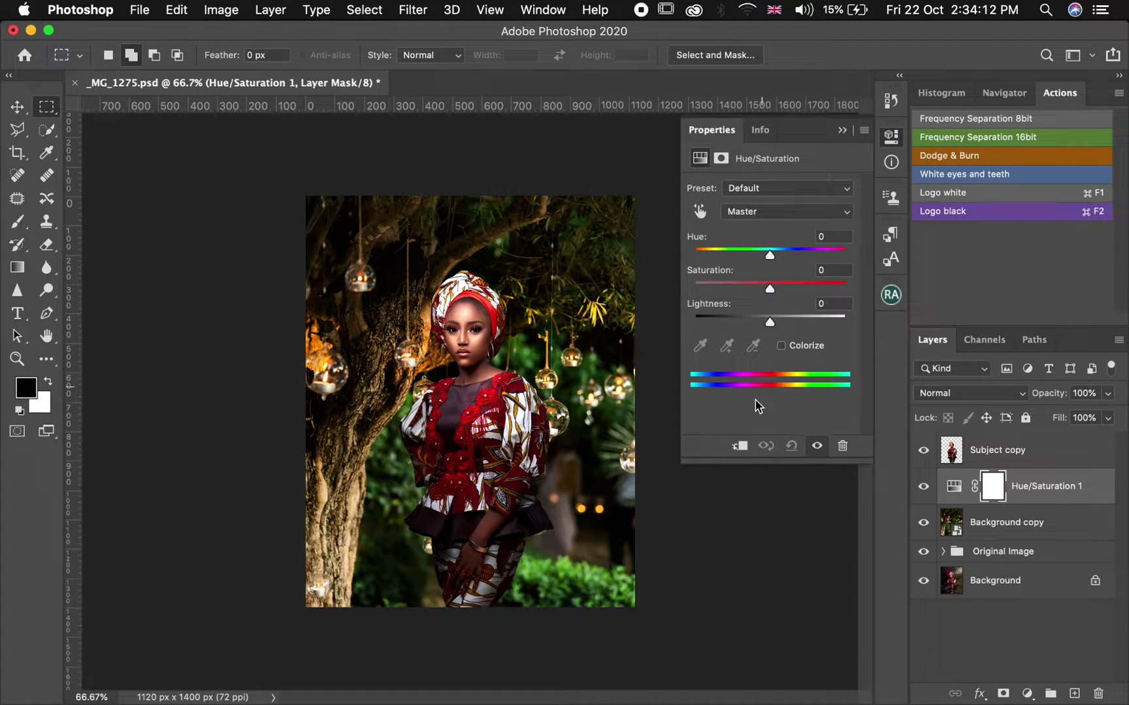
drag(769, 258, 758, 261)
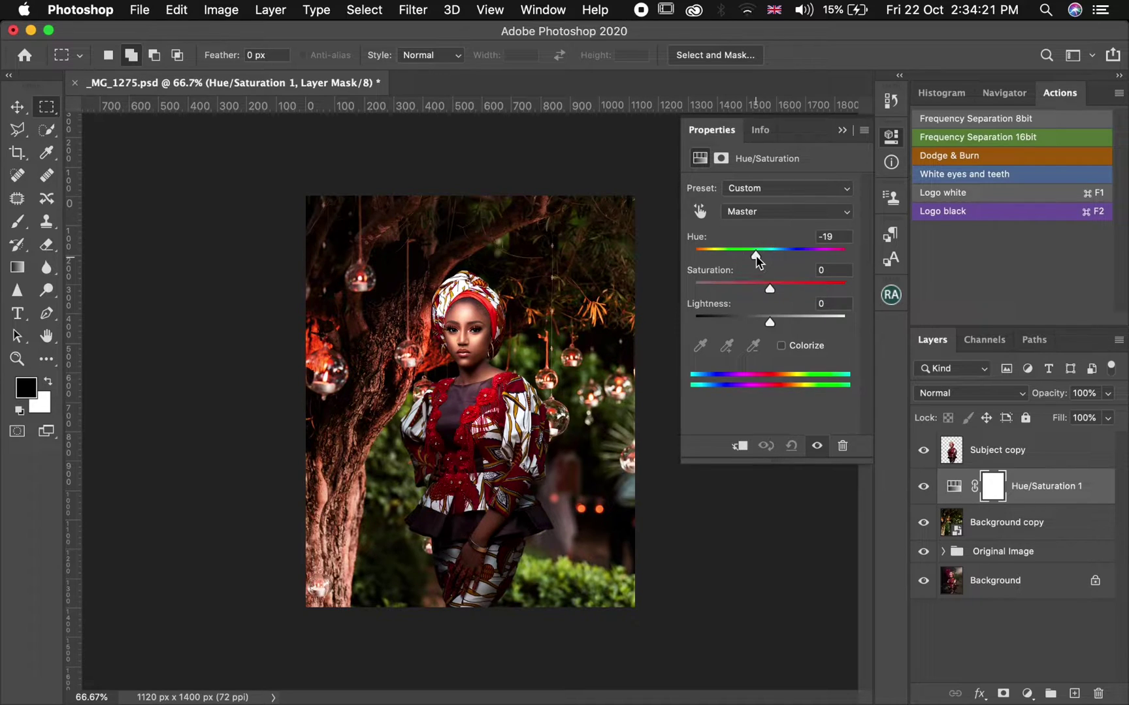
click(926, 489)
click(926, 489)
click(926, 488)
click(926, 489)
Set the Greens saturation to -100 in the Hue/Saturation adjustment and compare the image with and without it.
click(745, 212)
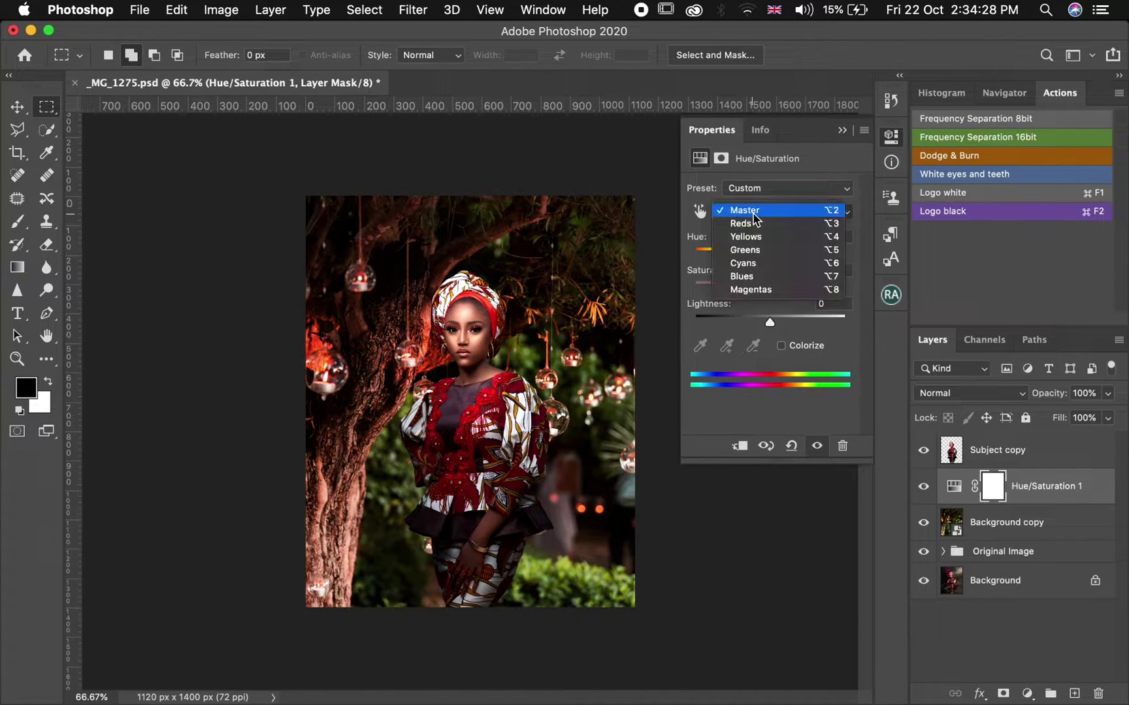
click(746, 249)
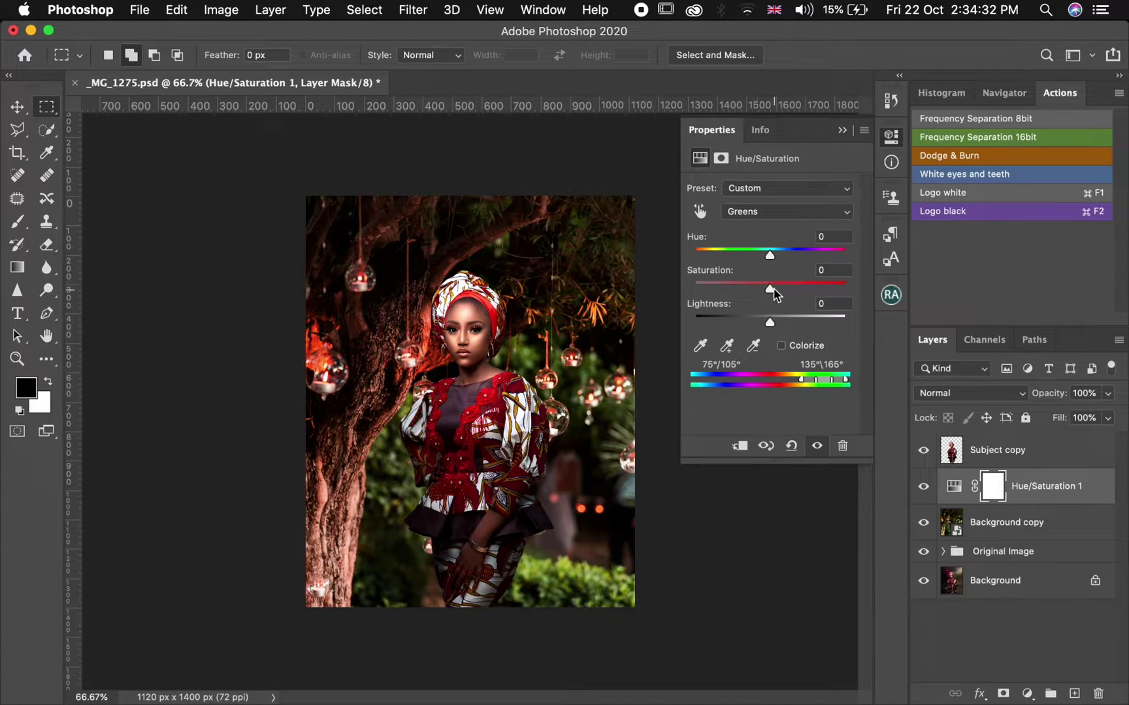
drag(771, 290, 683, 302)
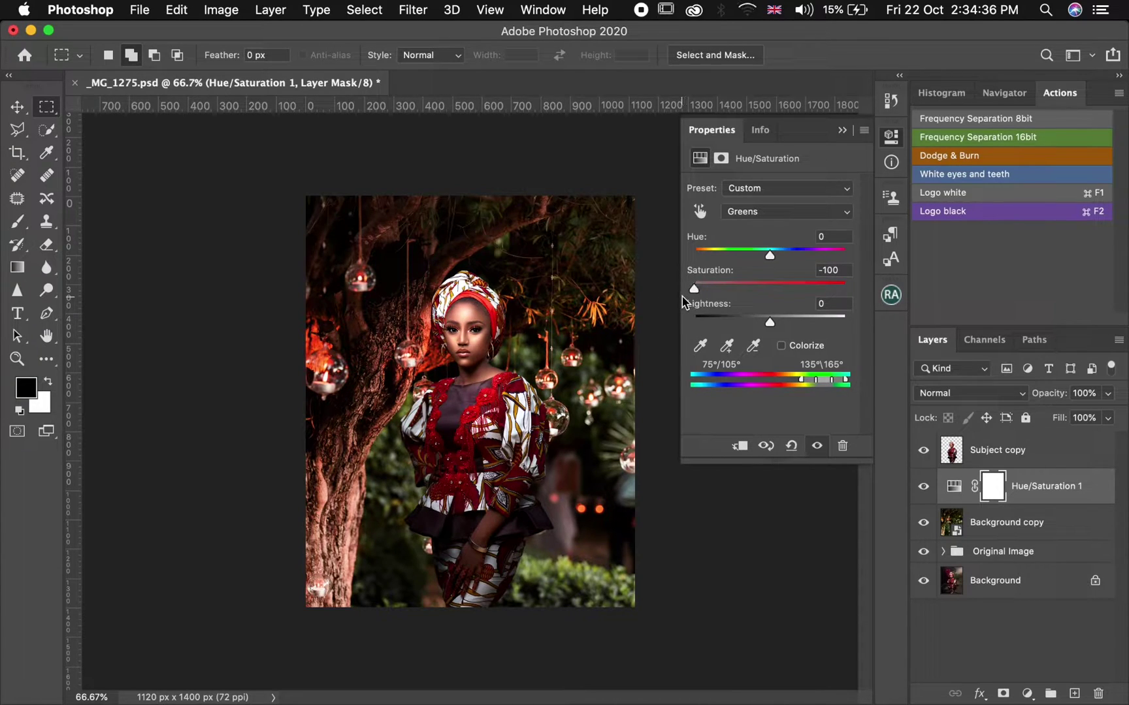
drag(769, 322, 768, 323)
click(922, 487)
click(923, 489)
Apply a Gaussian Blur with a 3.5-pixel radius to the Background copy layer as a smart filter.
click(1053, 529)
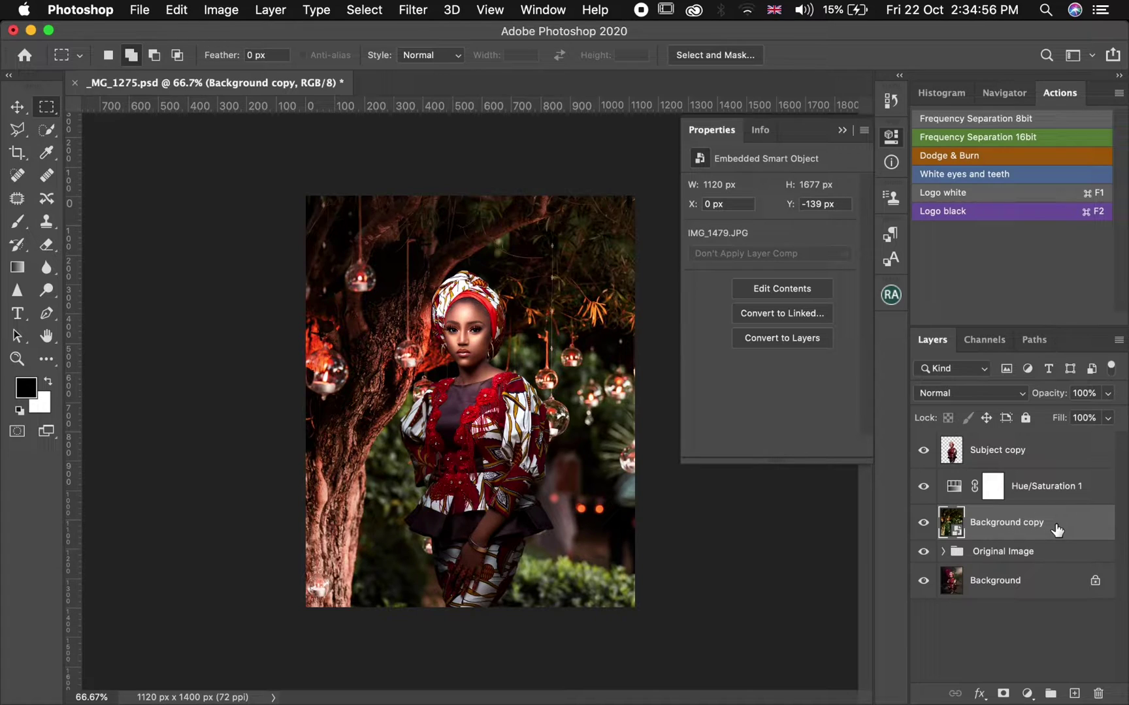
click(409, 12)
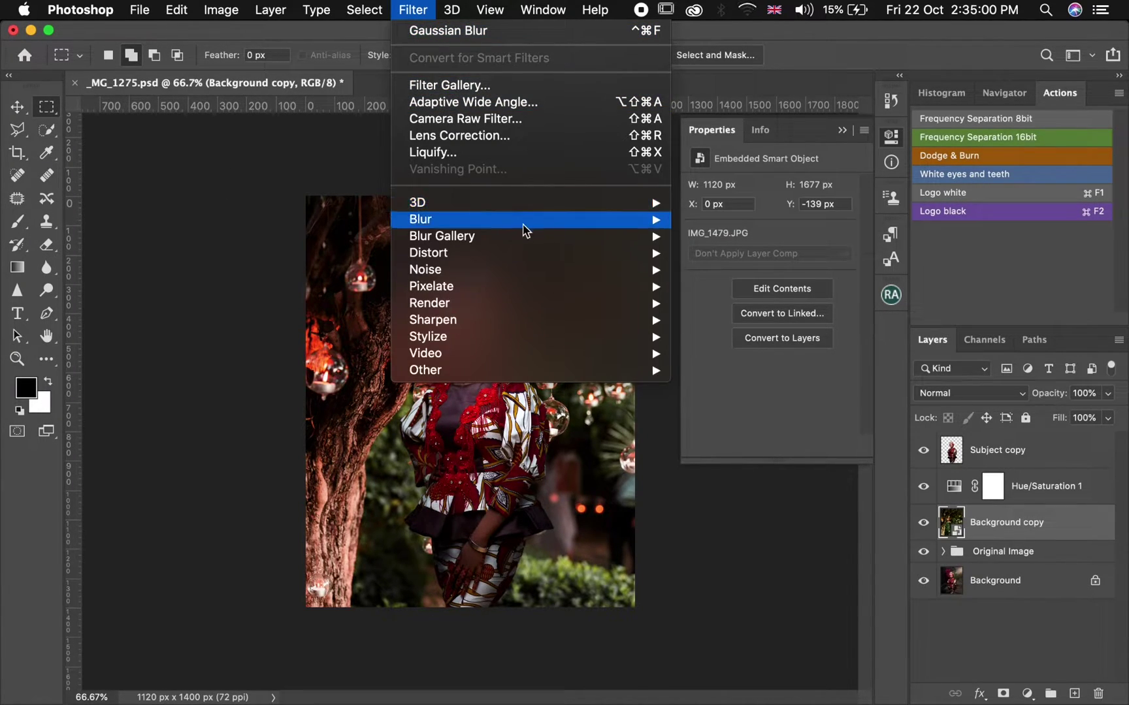
mouse_move(578, 224)
click(732, 287)
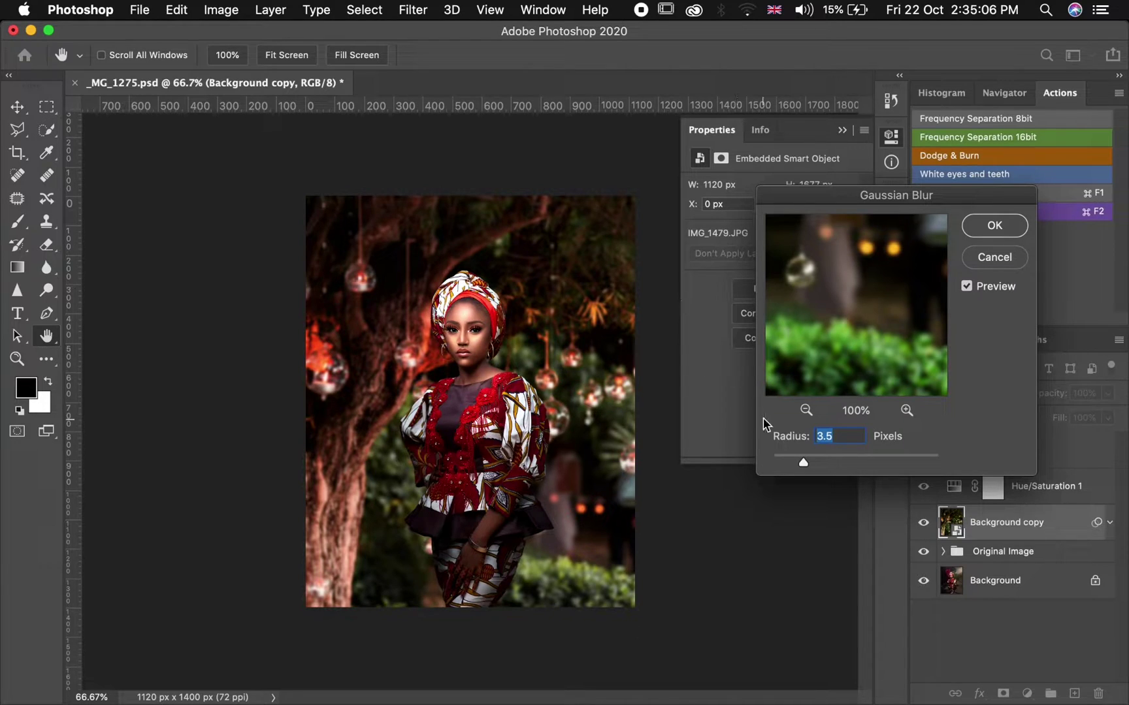
drag(804, 462, 805, 466)
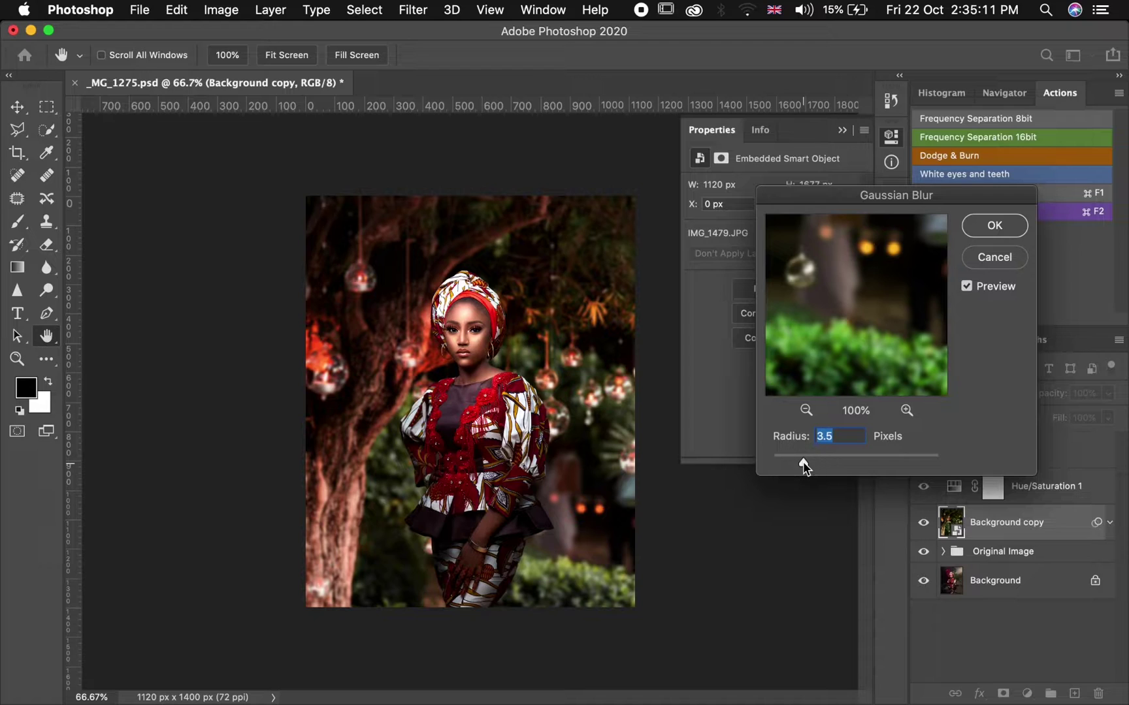
click(967, 289)
click(967, 290)
click(967, 291)
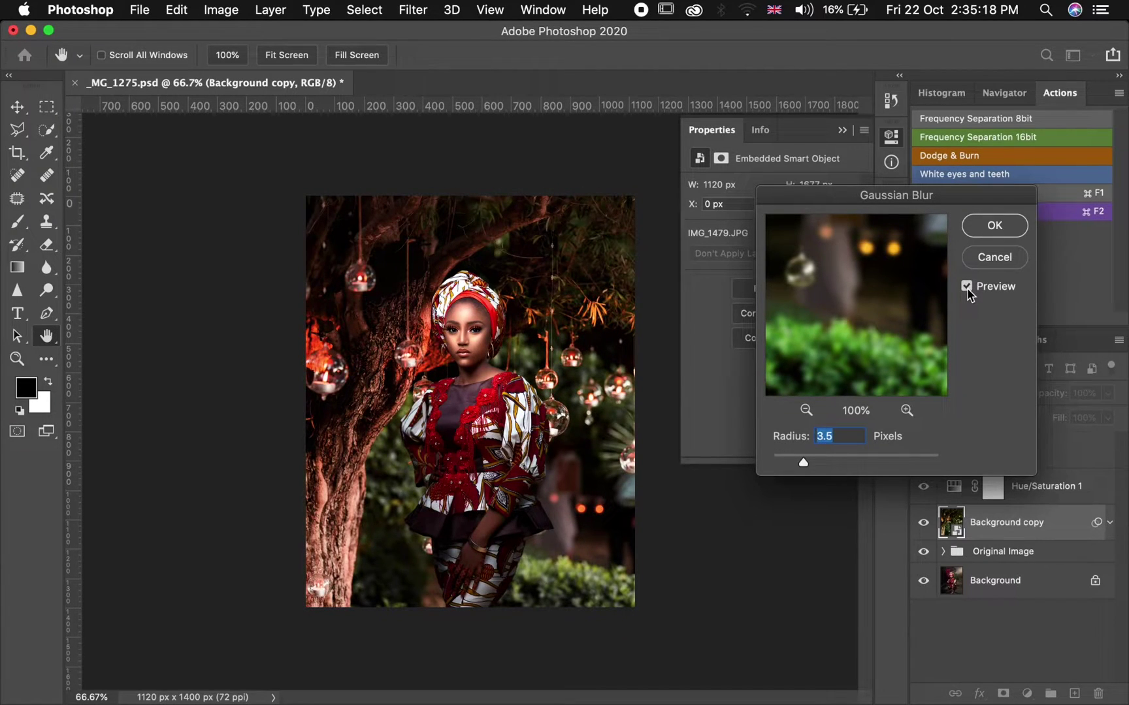
click(996, 226)
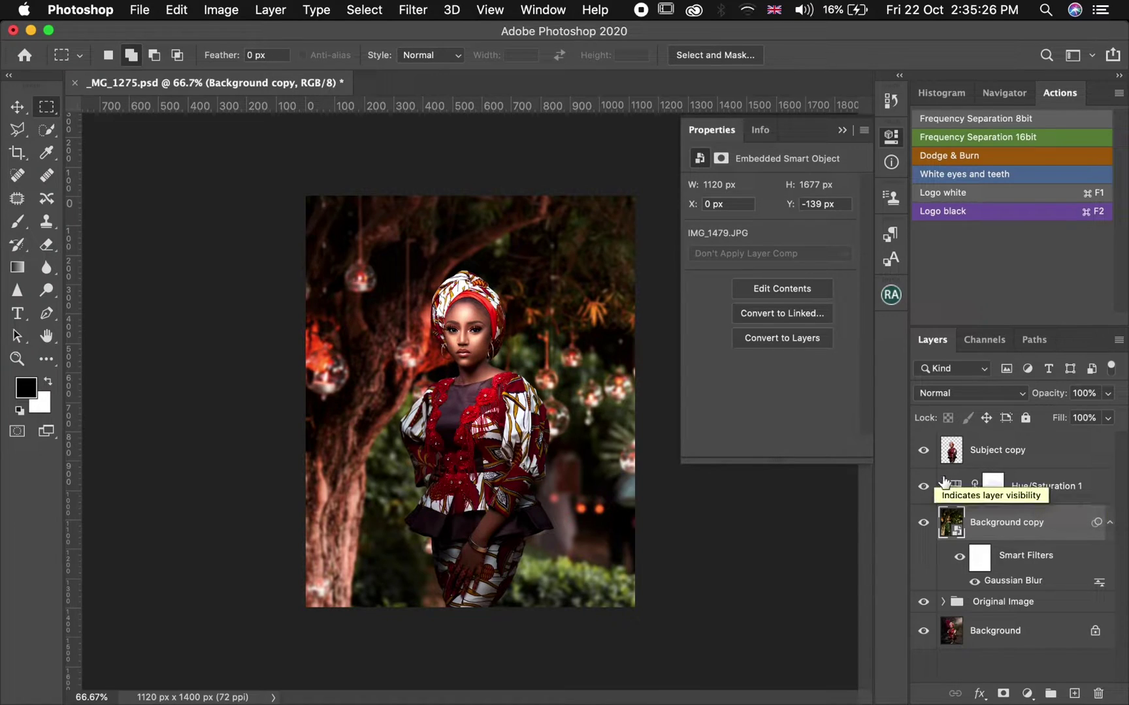
Apply Auto Color and Auto Tone to the Subject copy layer, and collapse its properties.
click(1055, 458)
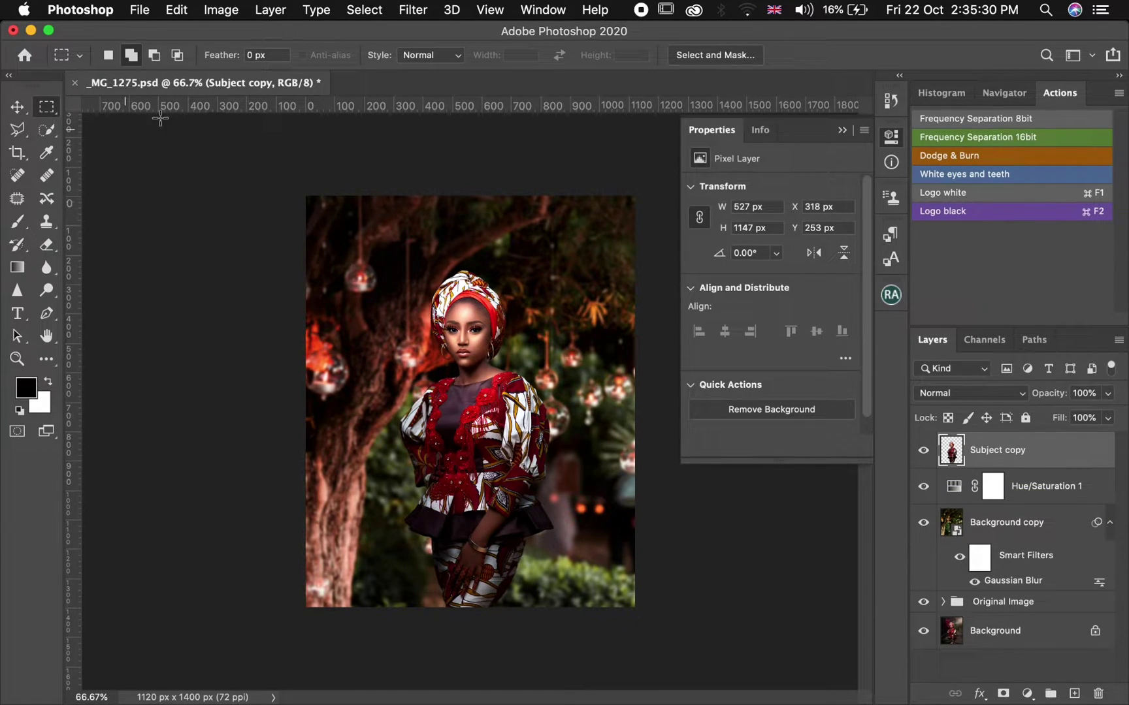
click(217, 12)
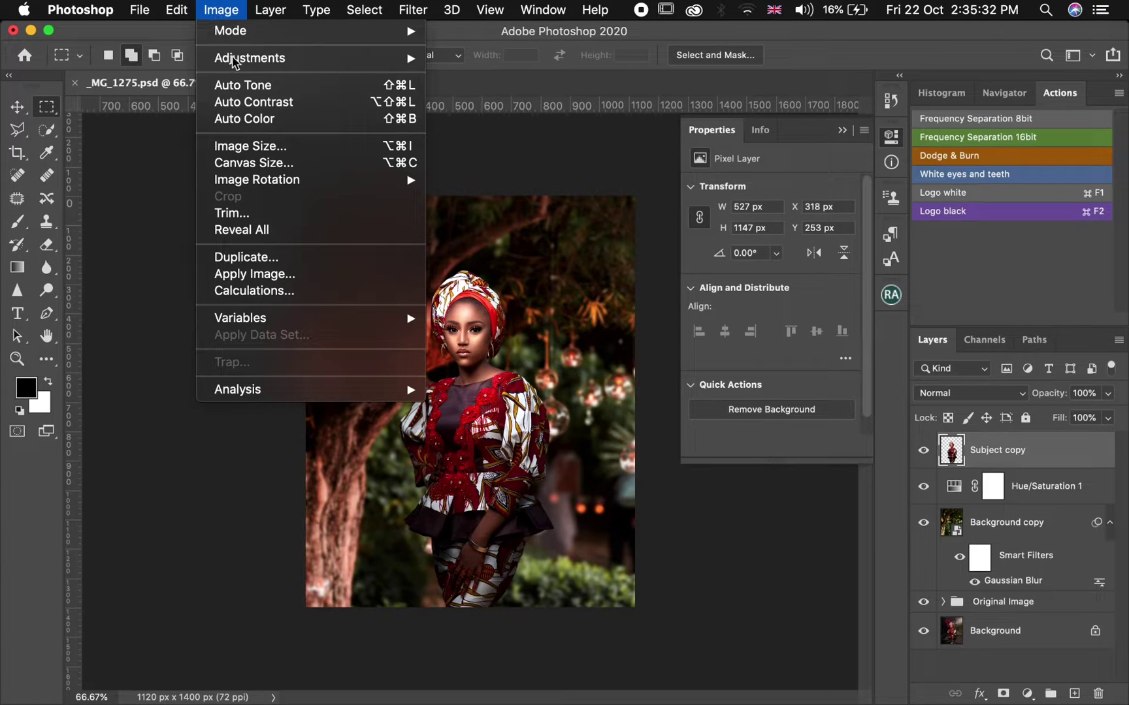
click(248, 121)
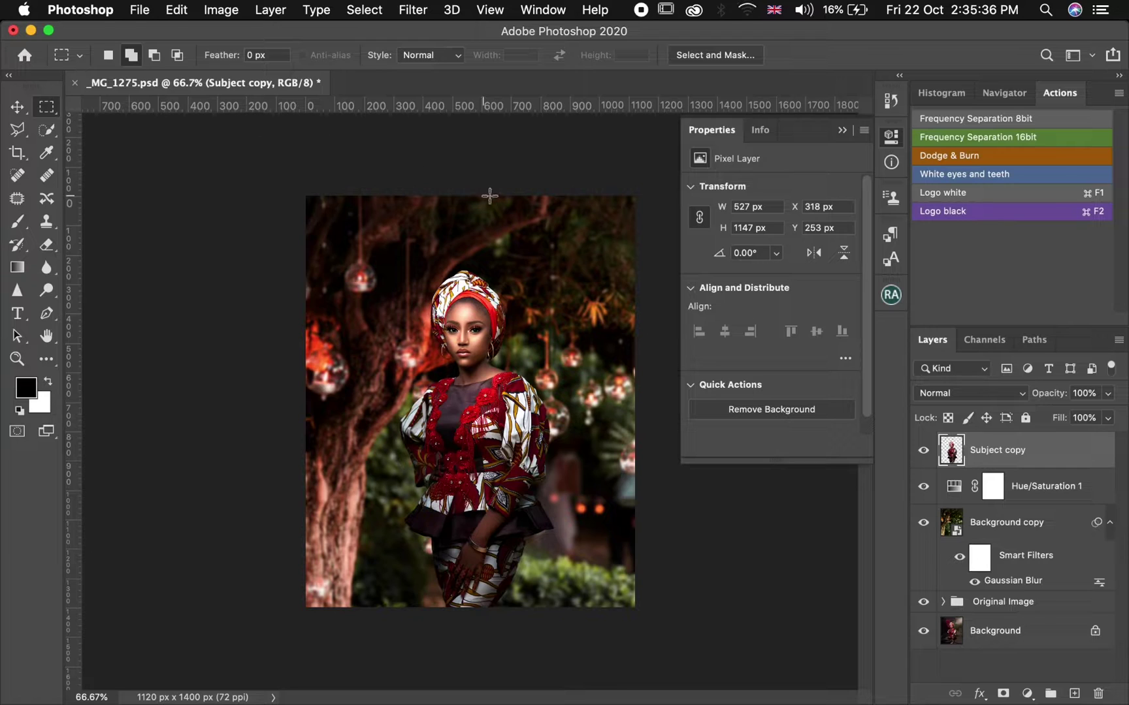
click(217, 11)
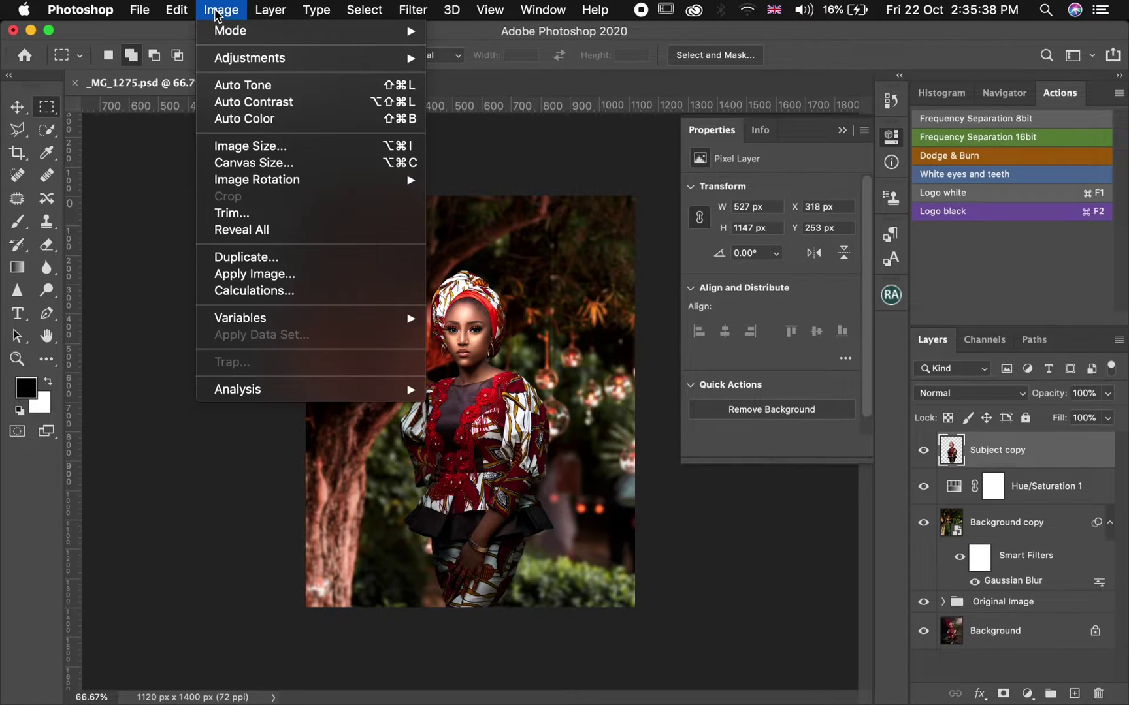
click(228, 85)
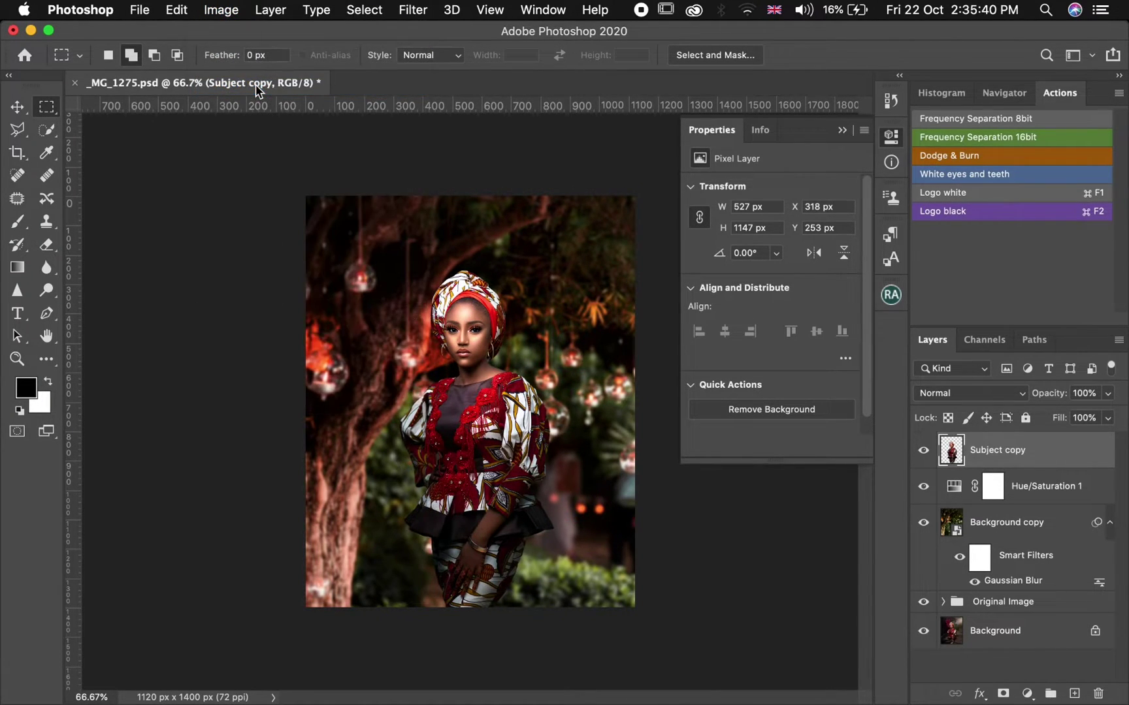
key(z)
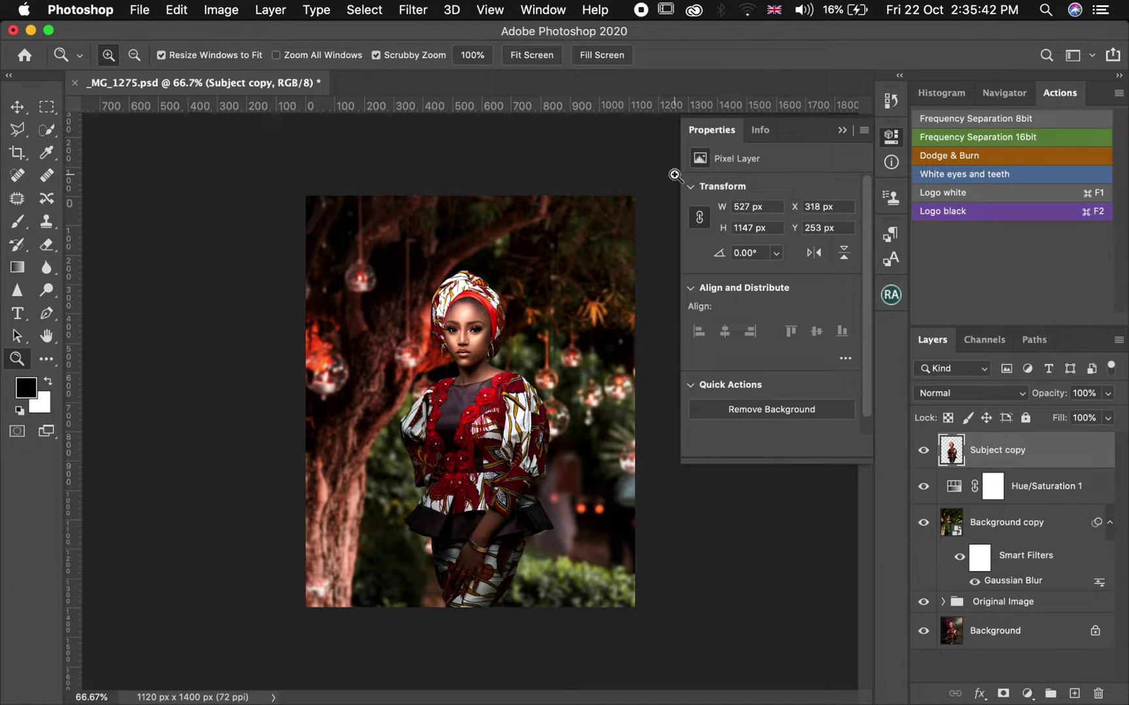
click(842, 130)
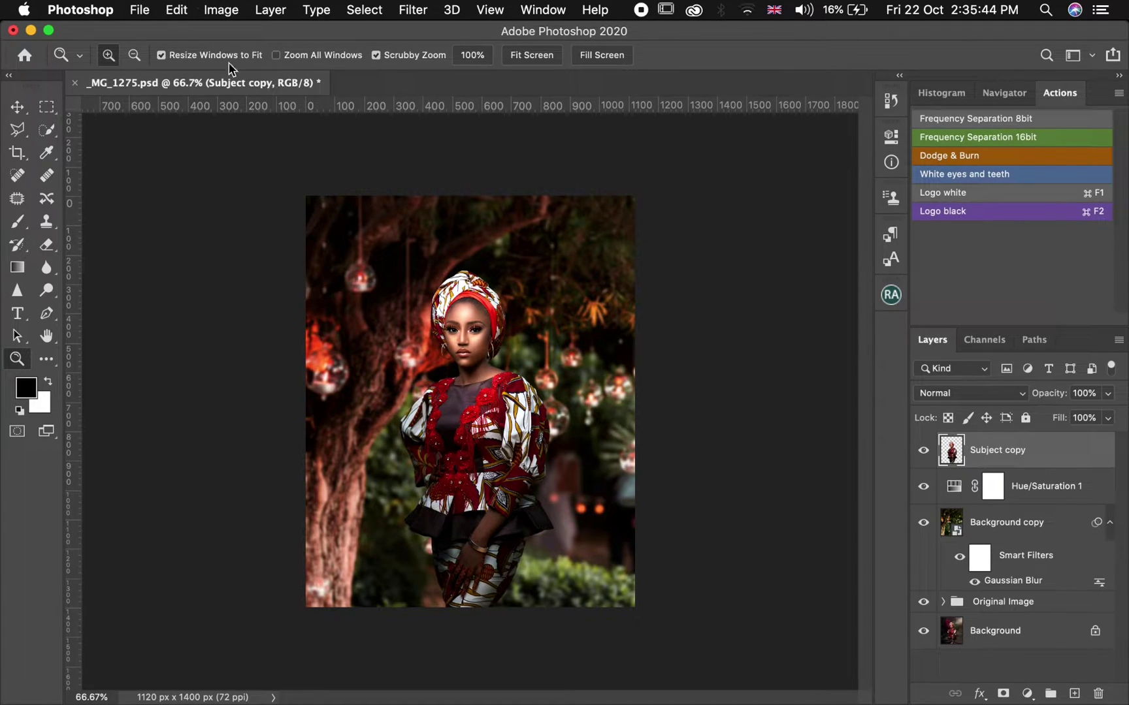
Move the Subject layer out of the Original Image group to the top of the stack and compare it against Subject copy.
drag(451, 328, 516, 330)
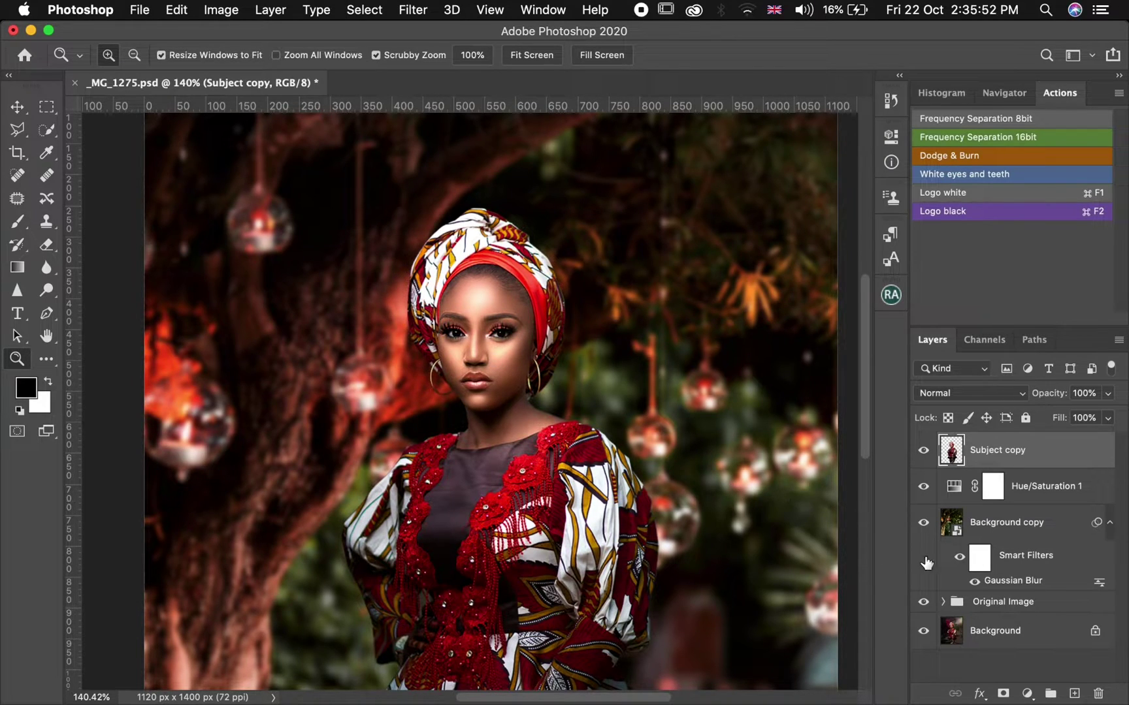
click(944, 603)
drag(998, 629, 1000, 441)
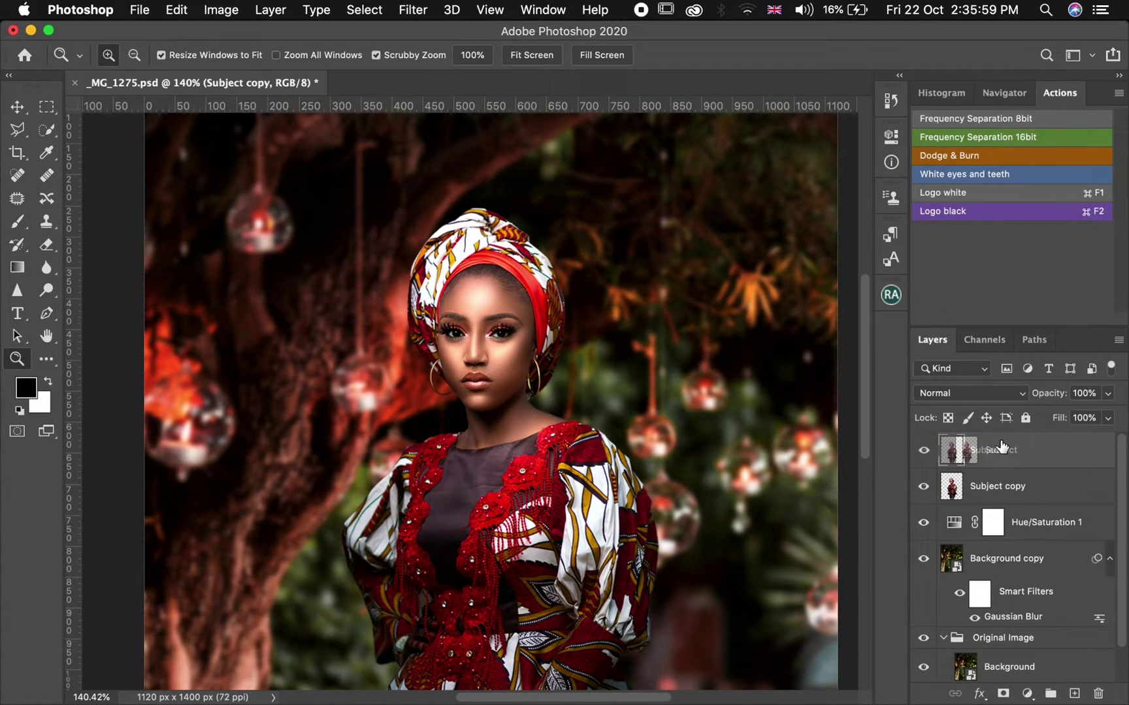
click(924, 455)
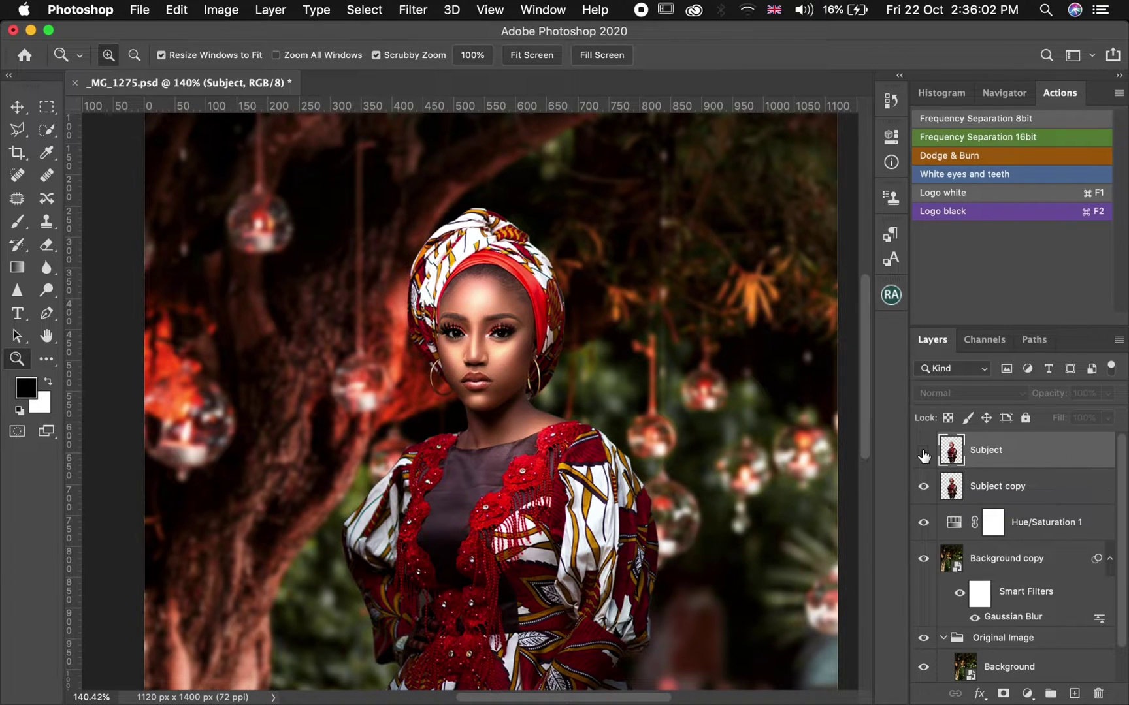
click(924, 455)
click(924, 454)
click(924, 455)
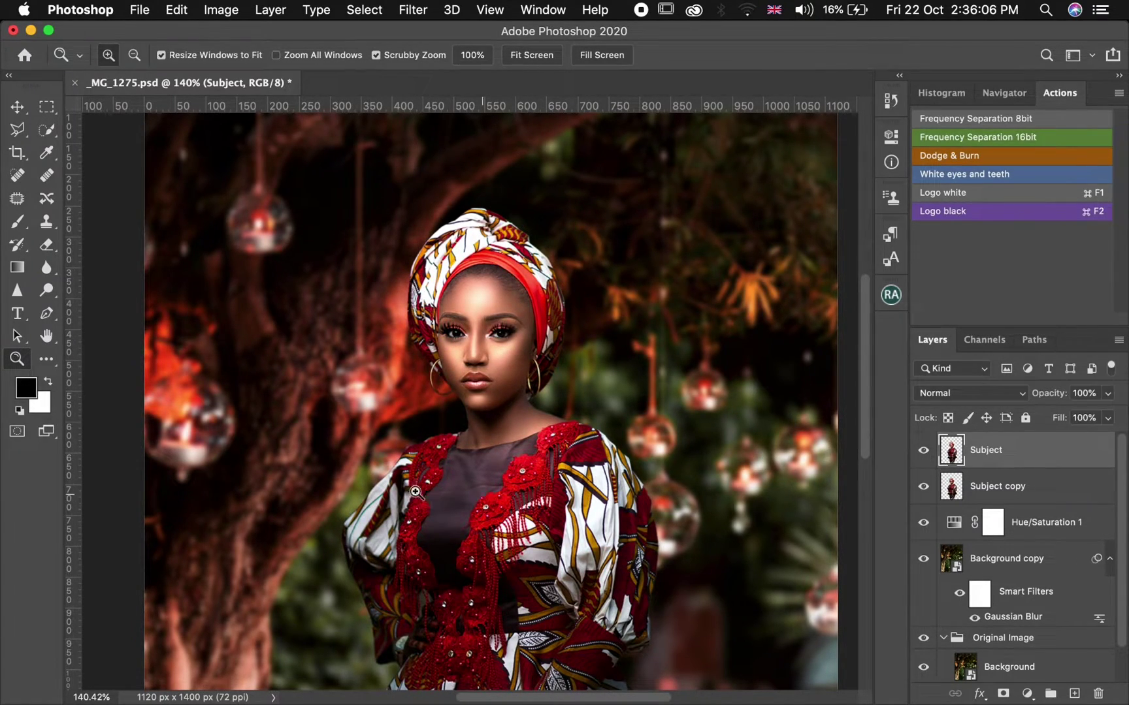
Compare the face and neckline up close with the Subject layer hidden and shown.
click(419, 482)
drag(418, 482, 850, 486)
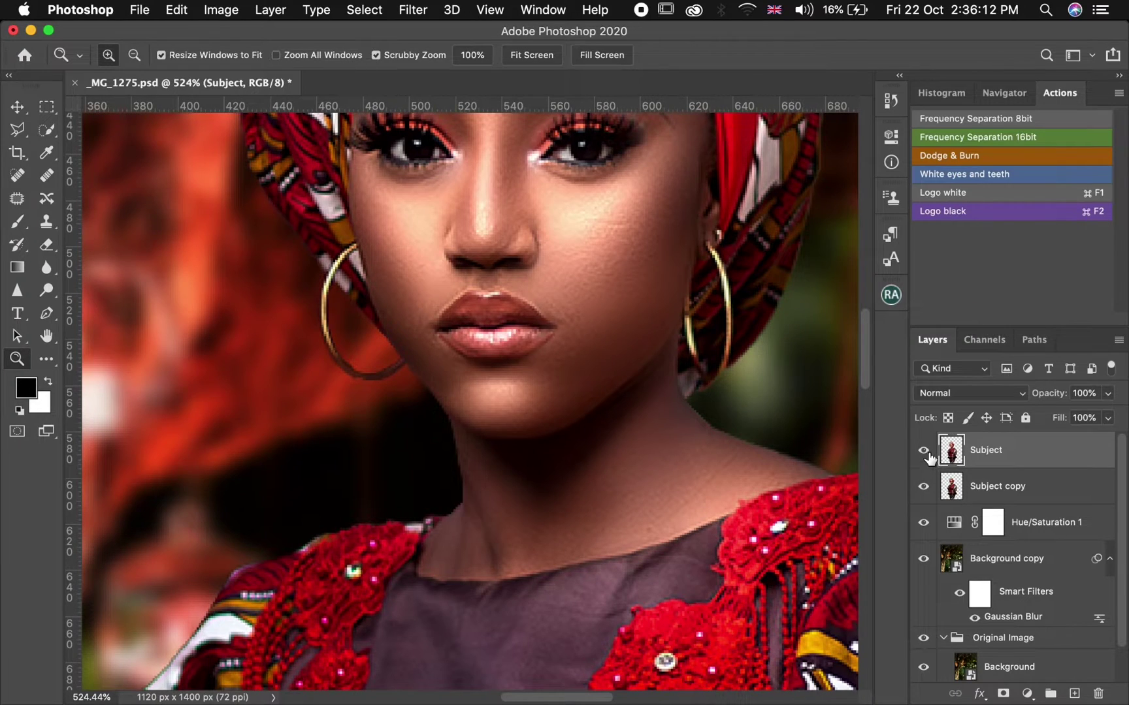
click(923, 450)
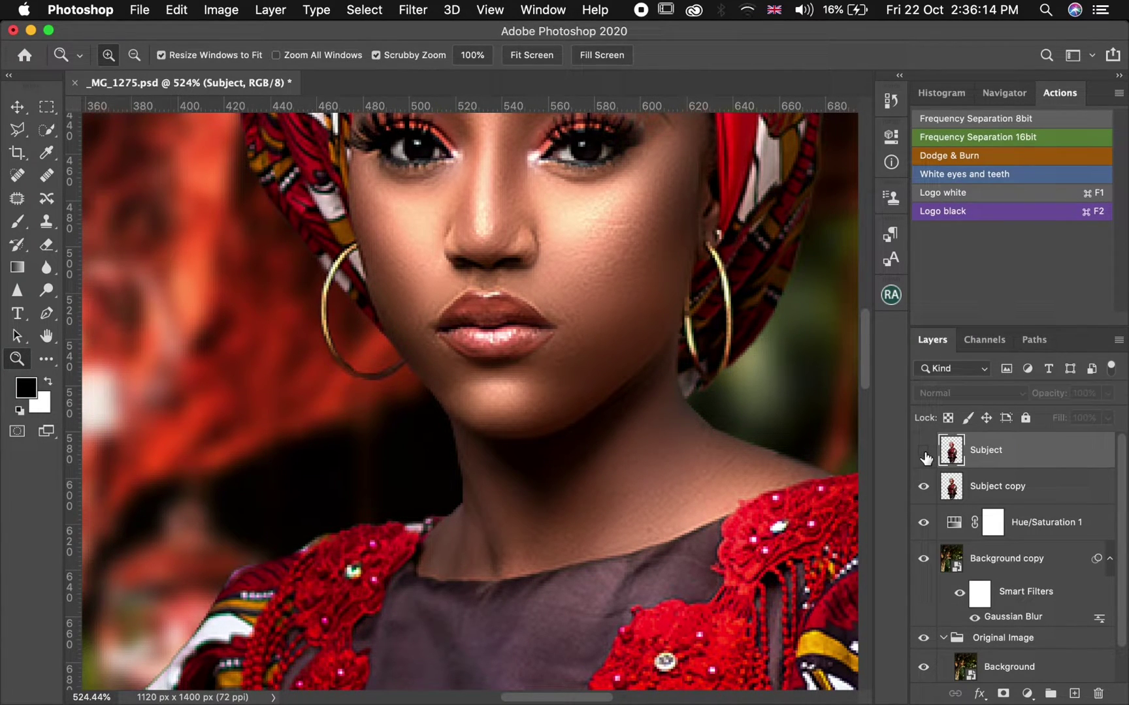
click(923, 451)
click(923, 450)
click(923, 450)
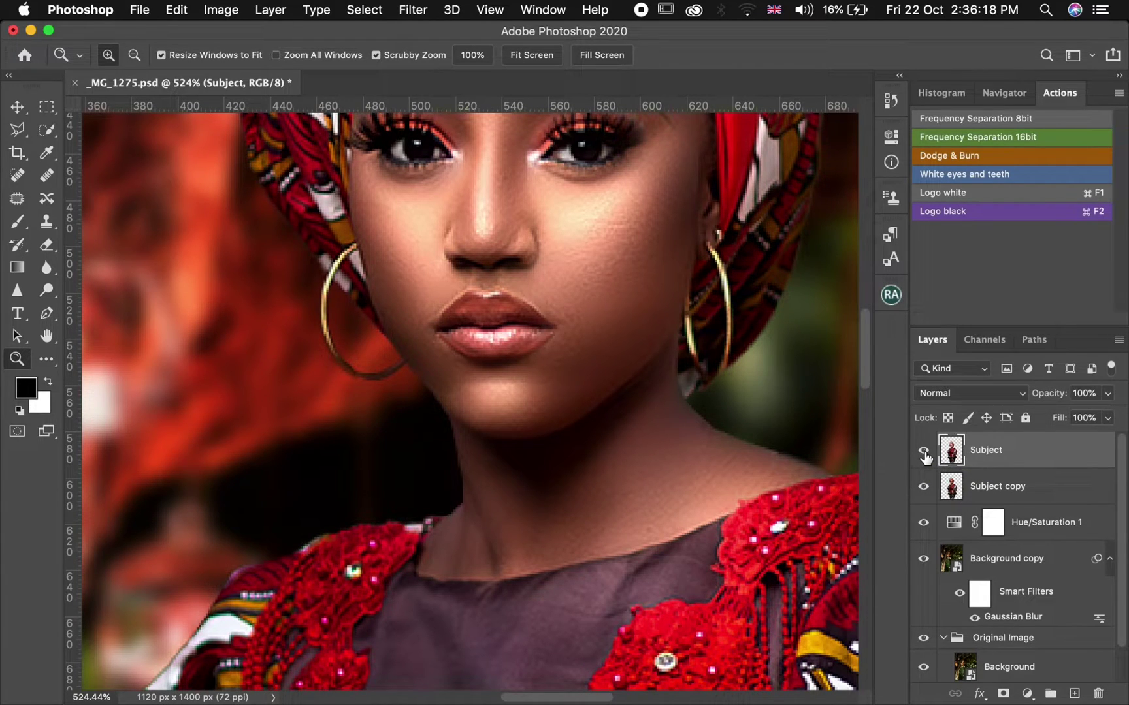
Move the Subject layer back into the Original Image group and collapse the group.
click(531, 56)
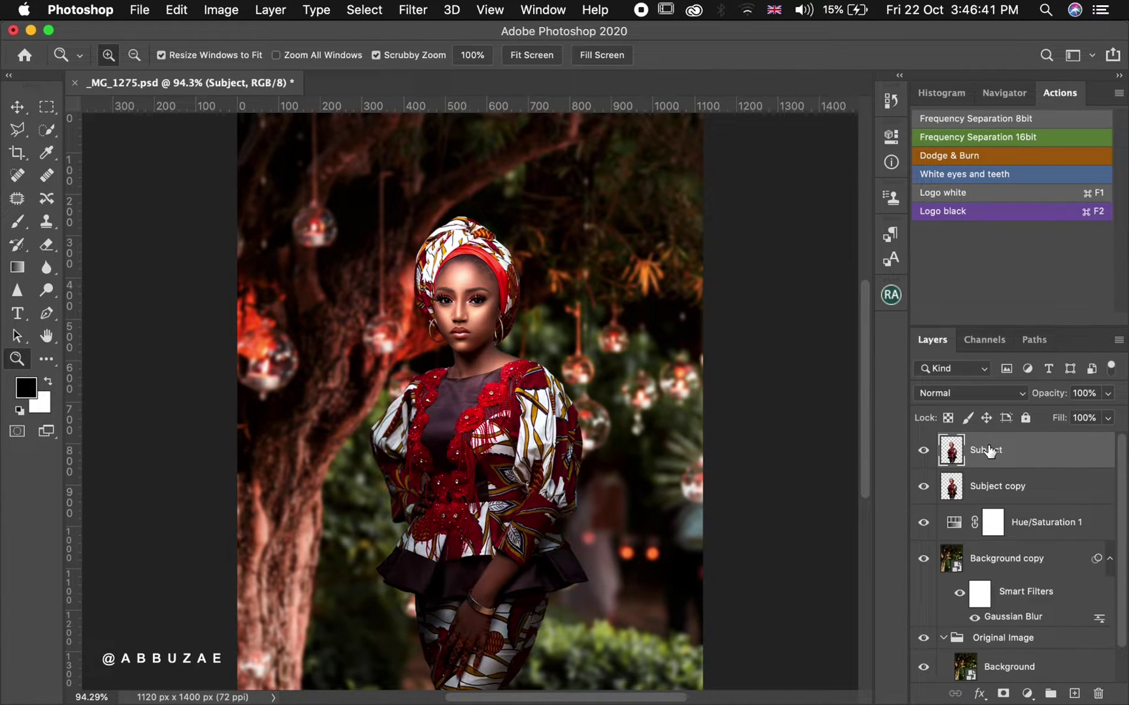
drag(989, 451, 995, 642)
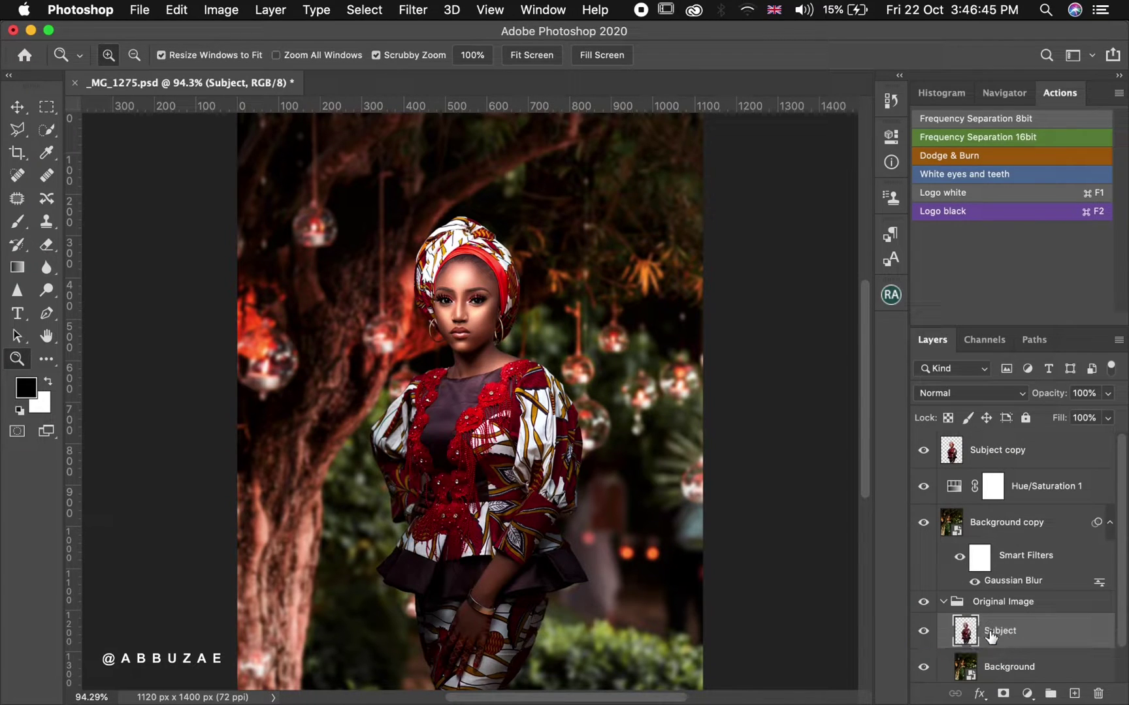
click(942, 602)
Add a Selective Color adjustment layer above Subject copy with Yellow at -10% in the Blacks.
click(1050, 457)
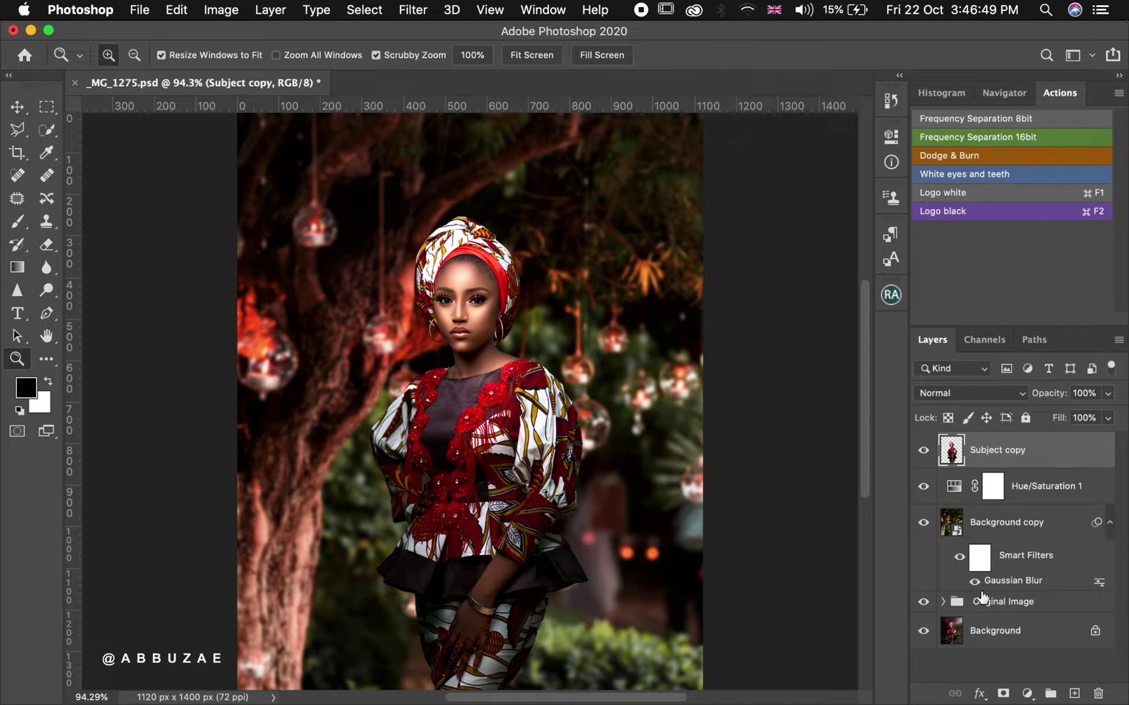
click(1024, 697)
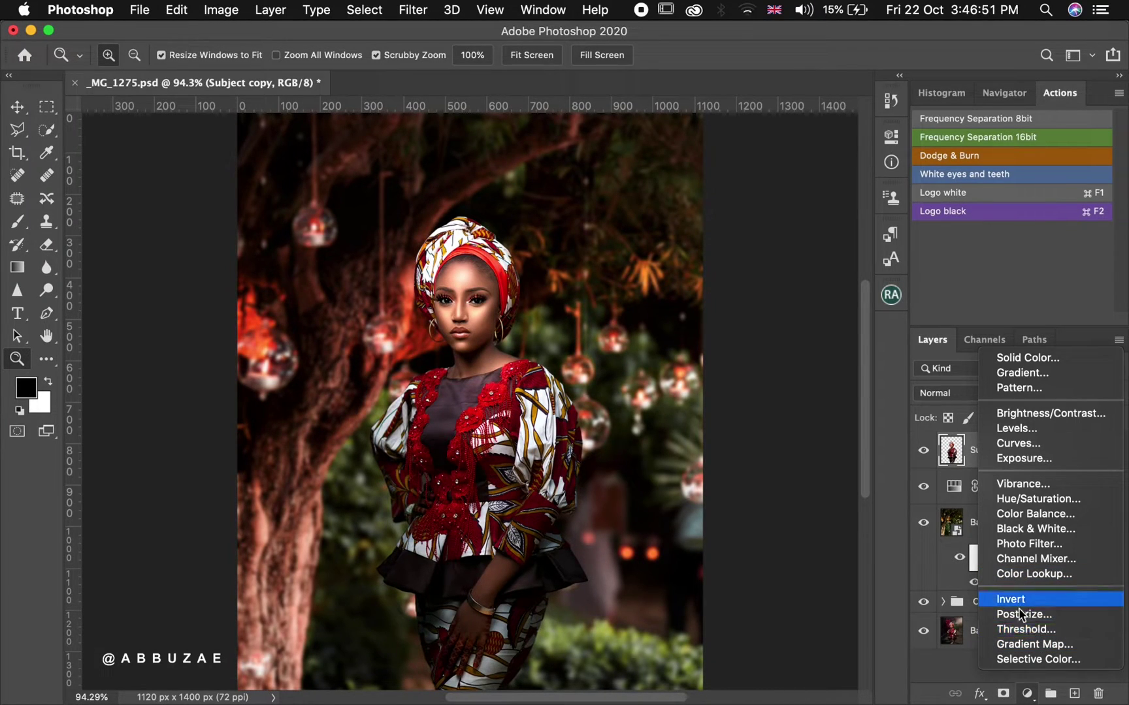
click(1030, 660)
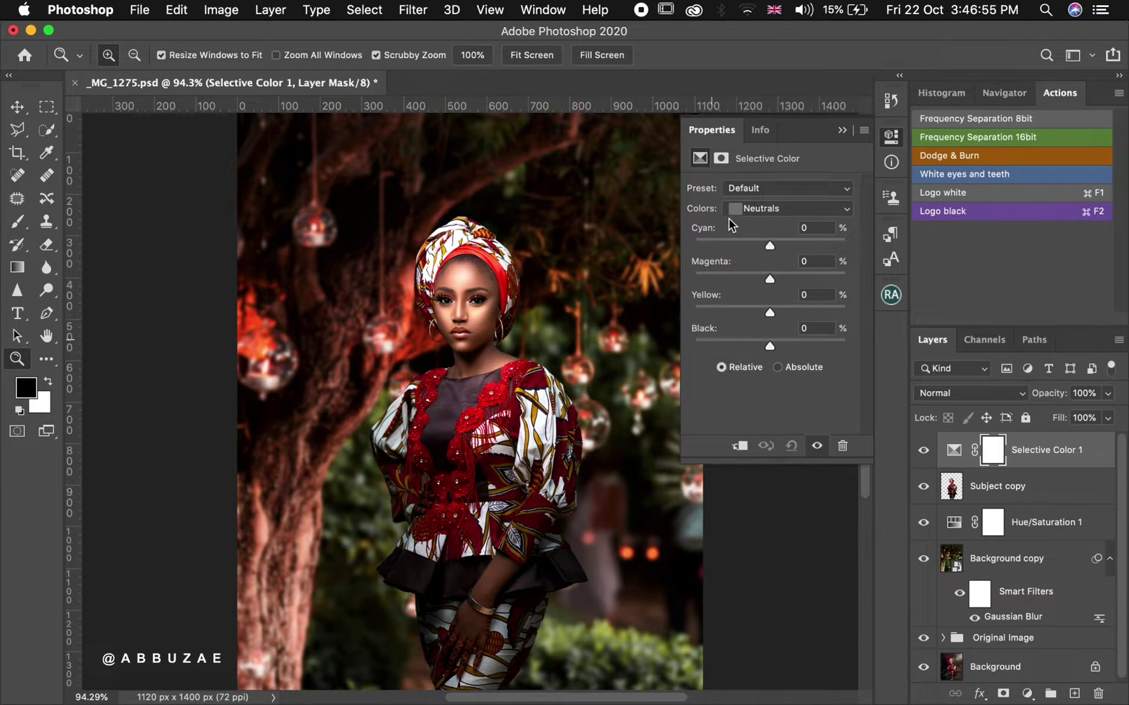
click(751, 209)
click(759, 221)
drag(769, 315, 763, 316)
click(816, 295)
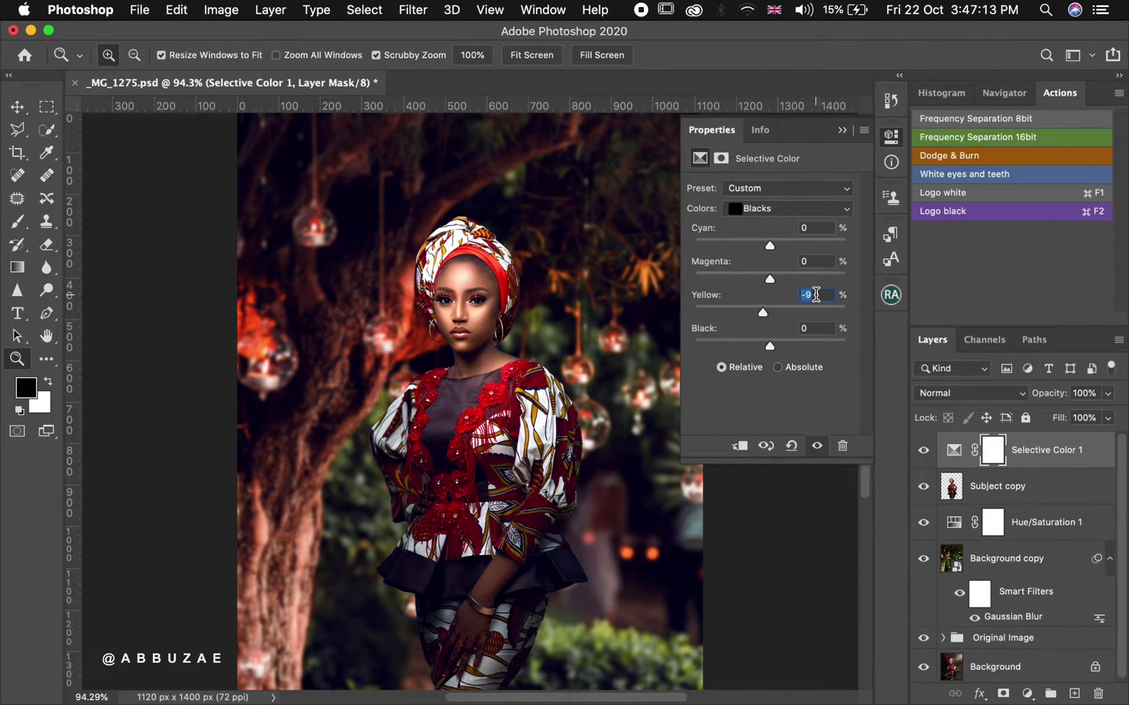
text(-10)
Close the adjustment's properties and compare the image with and without the Selective Color layer.
click(935, 449)
click(924, 451)
click(924, 451)
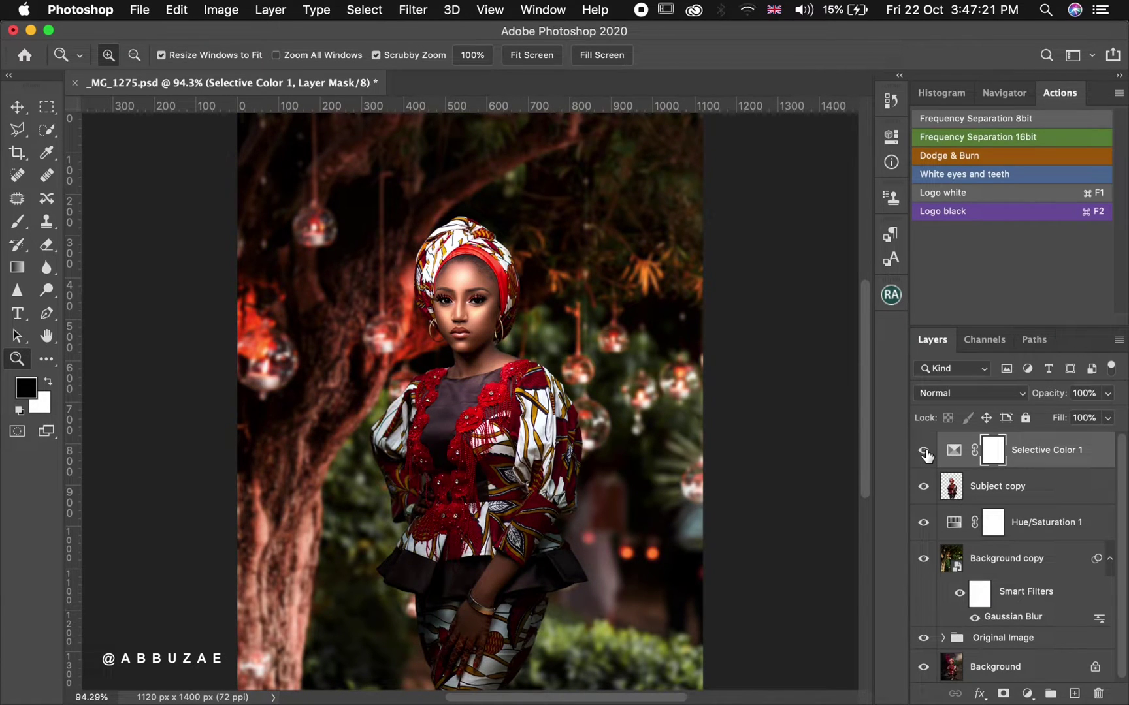
click(925, 451)
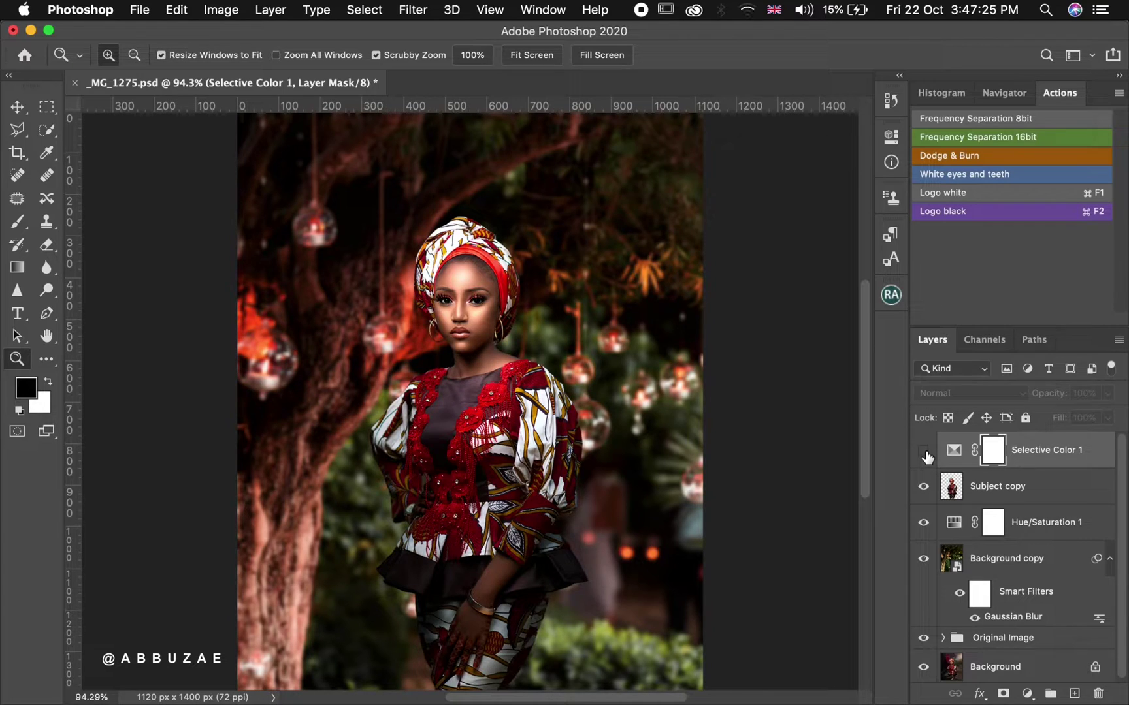
click(924, 450)
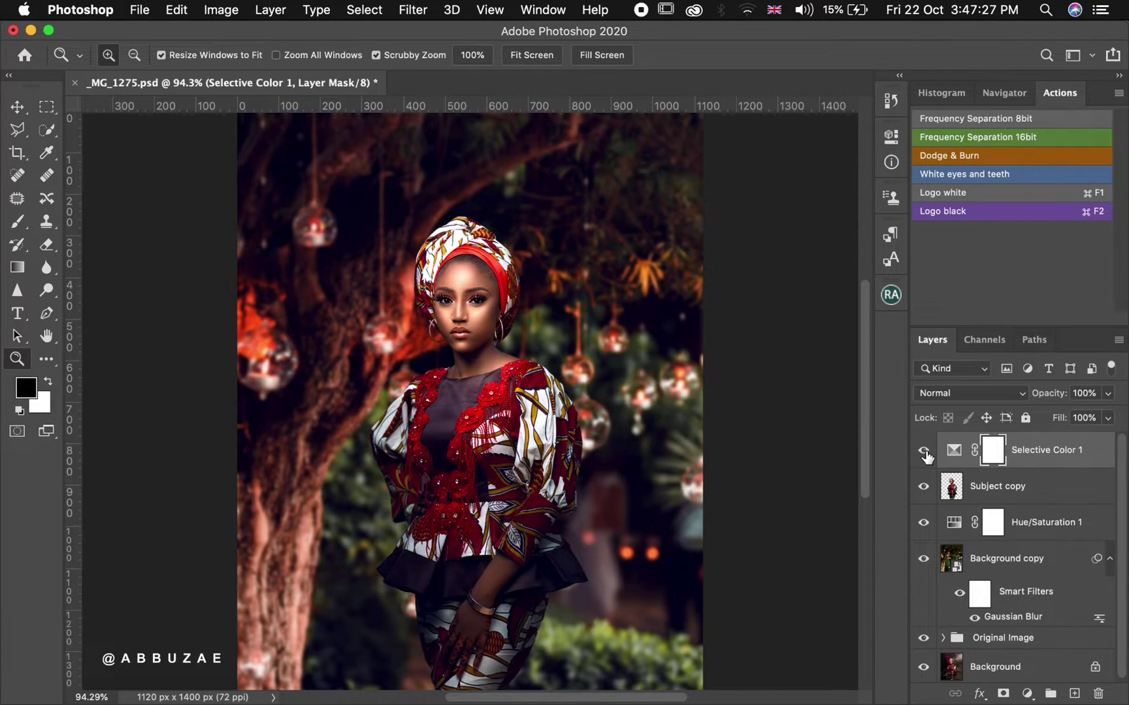
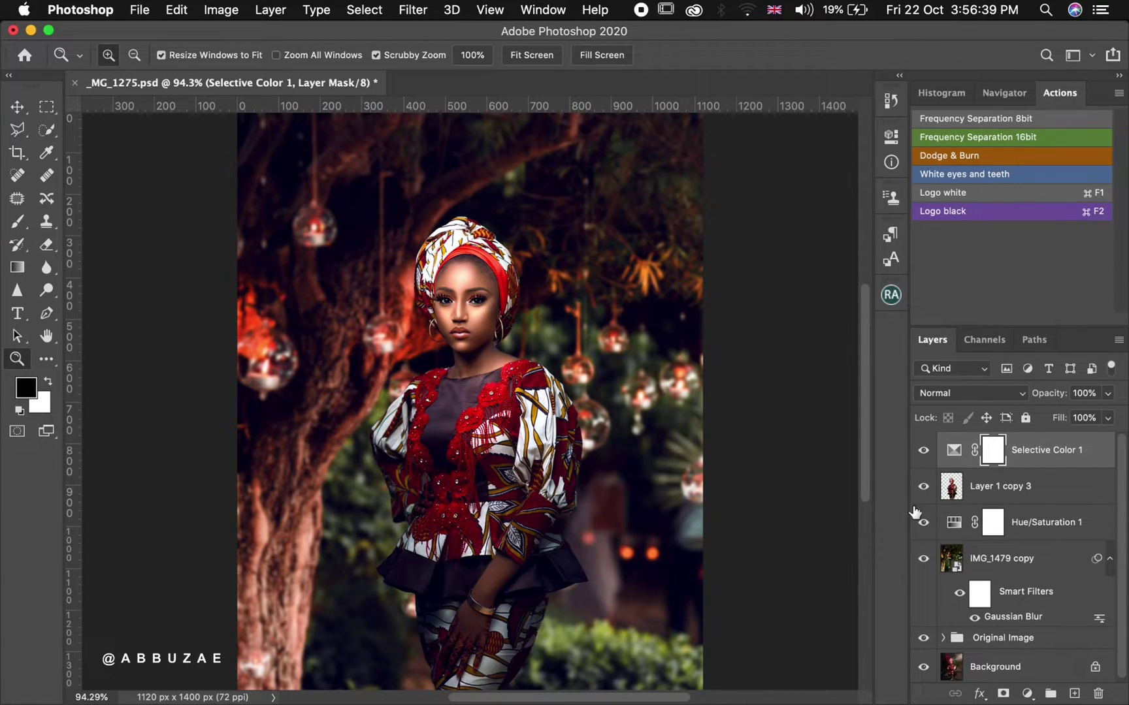
Group the layers from Selective Color 1 down to the background copy and name the group "Clored image".
shift+click(1047, 565)
key(super+g)
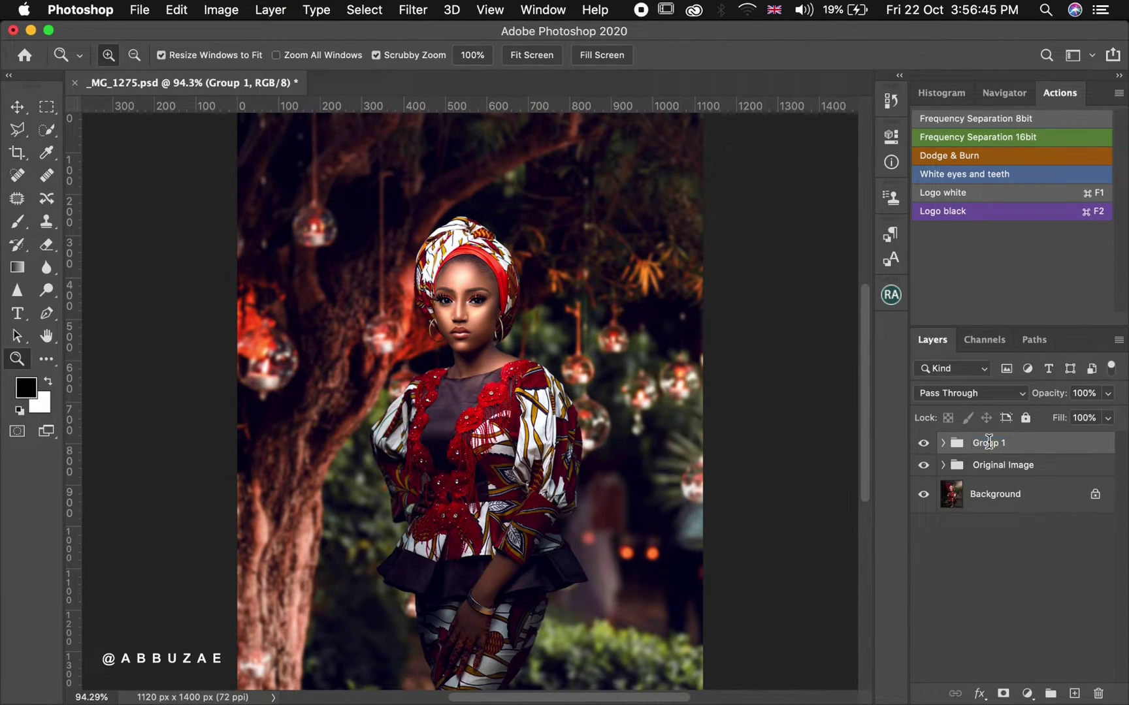
text(E)
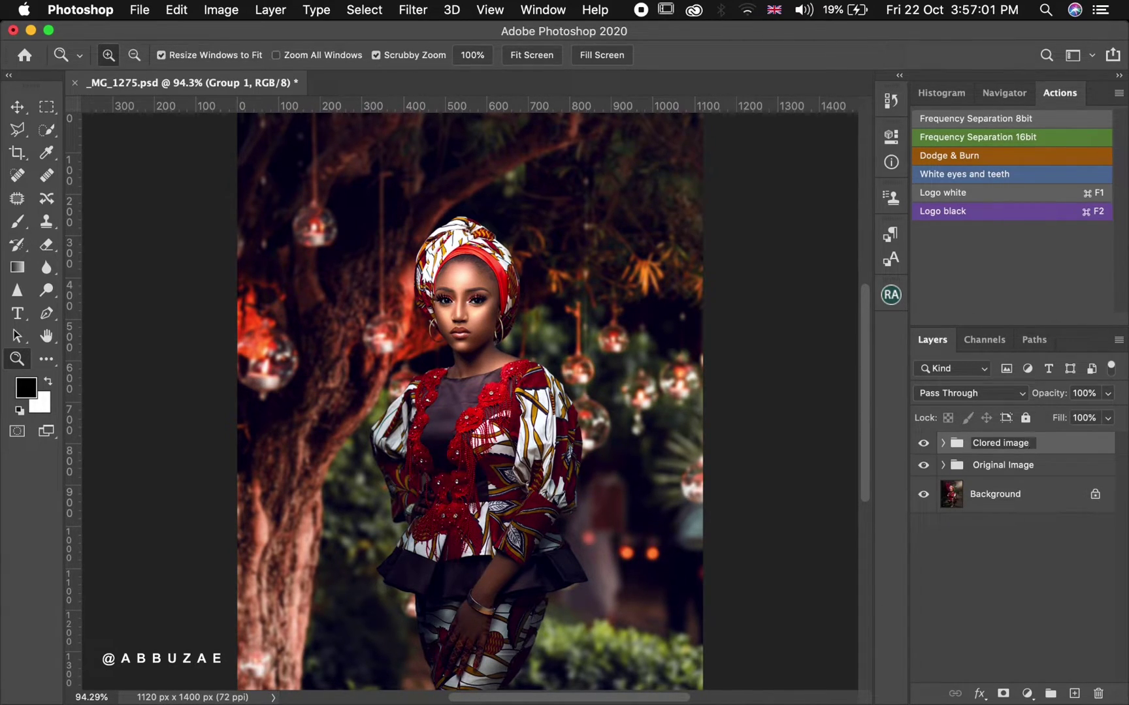
key(Return)
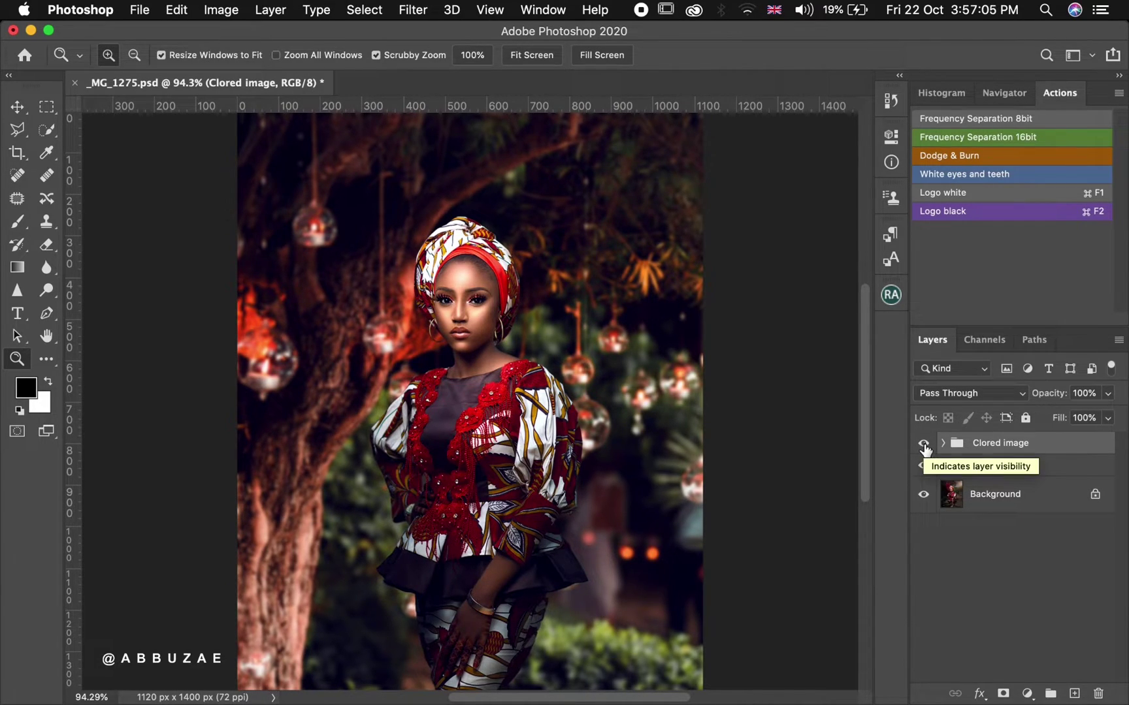
Compare the image with the Clored image group hidden and shown.
click(923, 444)
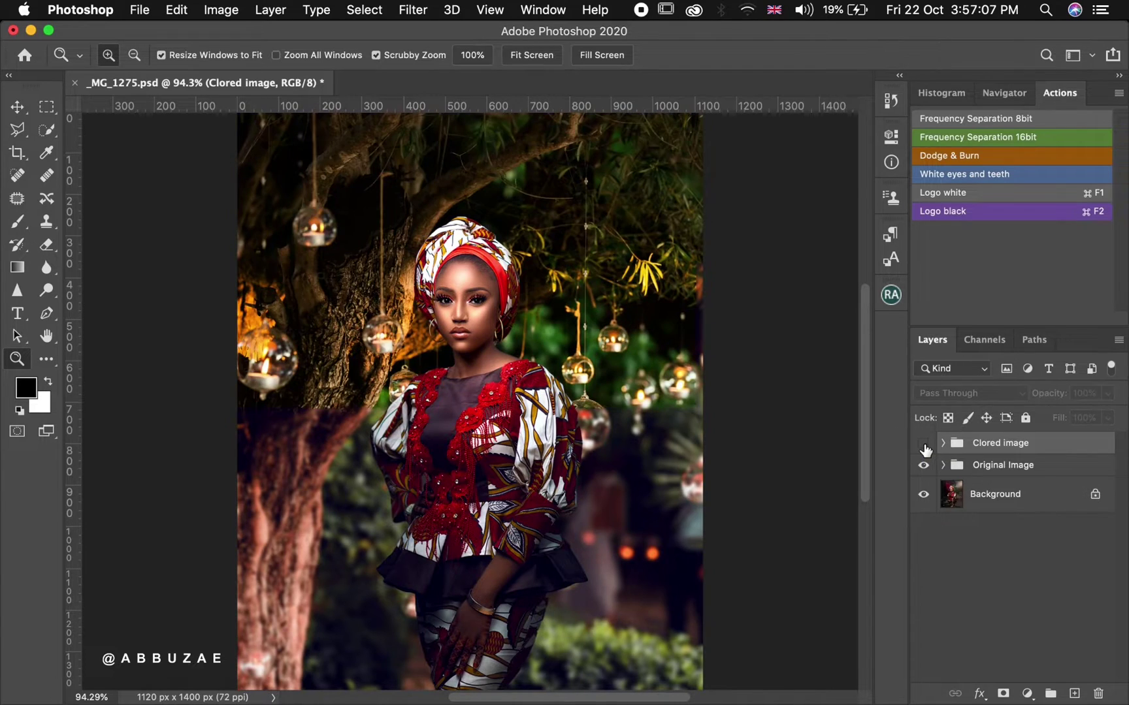
click(924, 444)
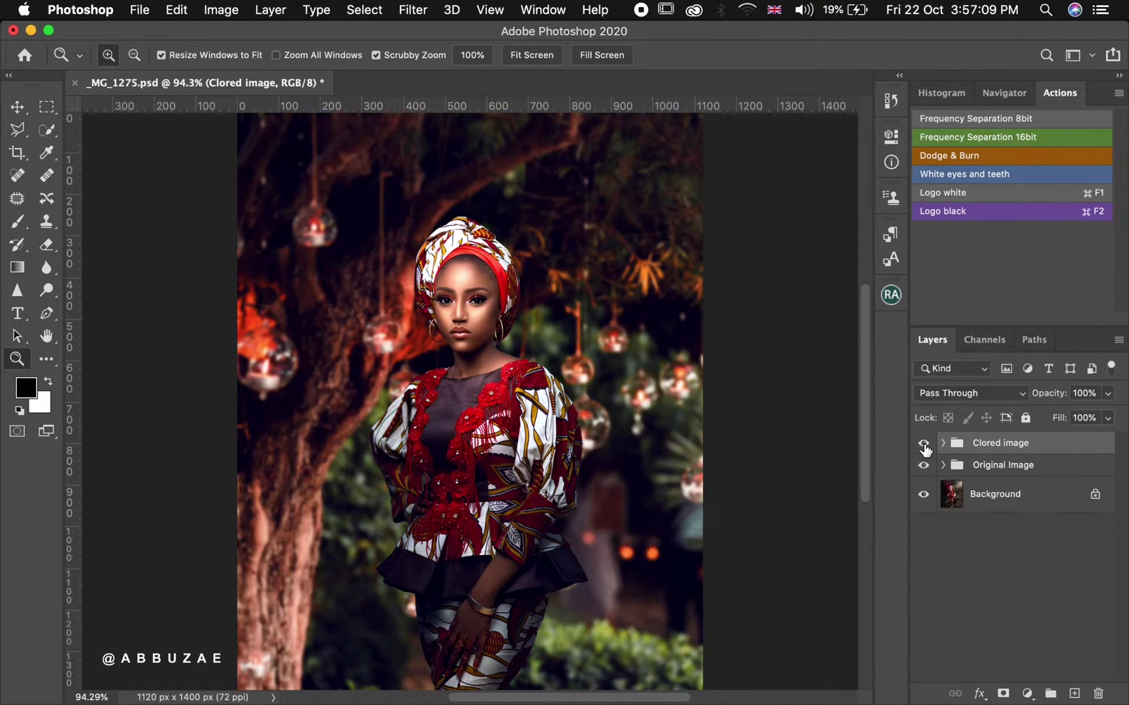
click(923, 444)
click(923, 444)
Add a new empty layer above the groups and sample orange ed8c48 from the tree's glowing lantern as the foreground colour.
click(1074, 694)
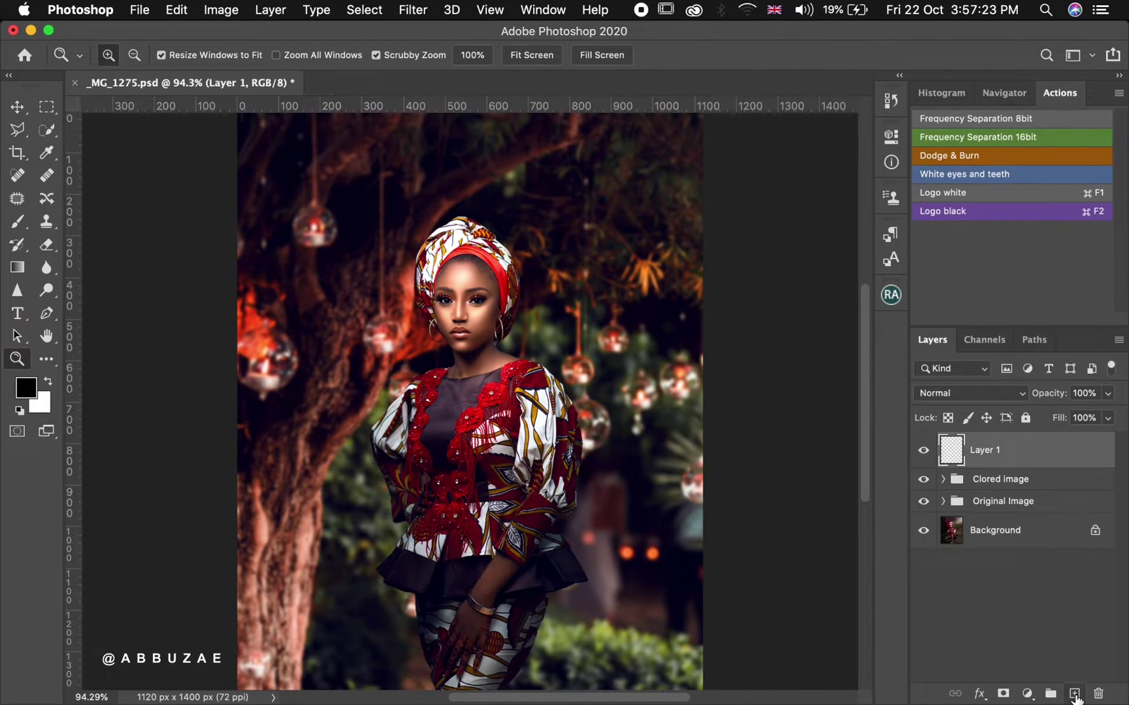
click(27, 394)
drag(565, 209, 961, 138)
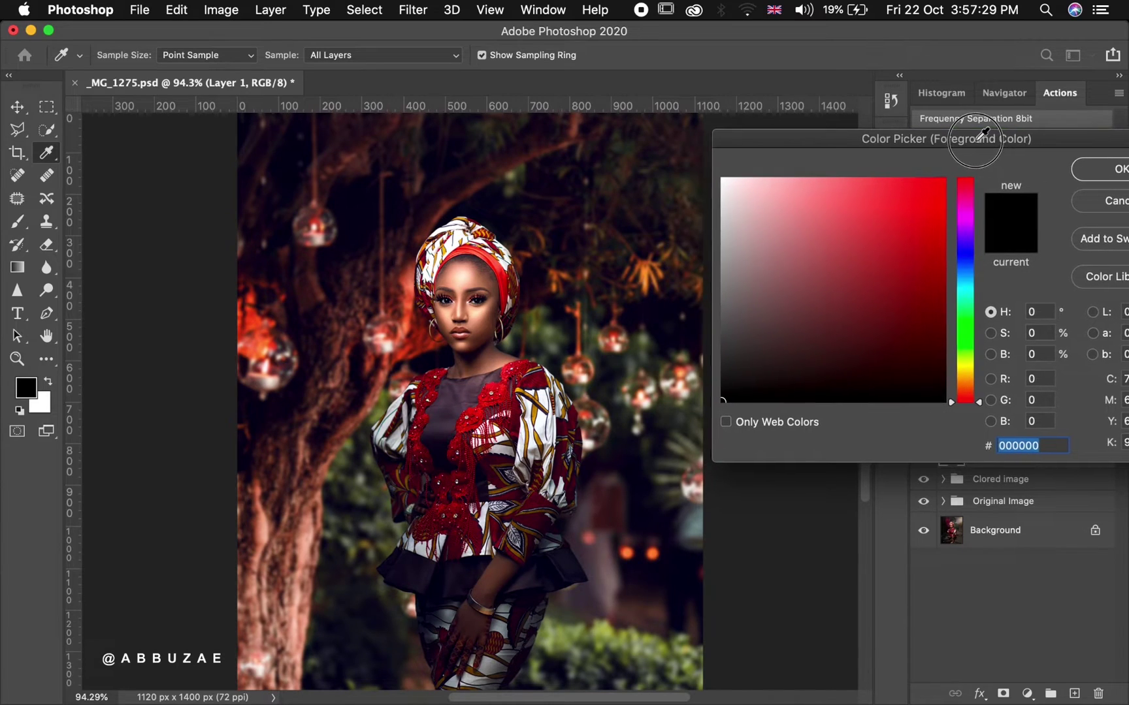
click(647, 274)
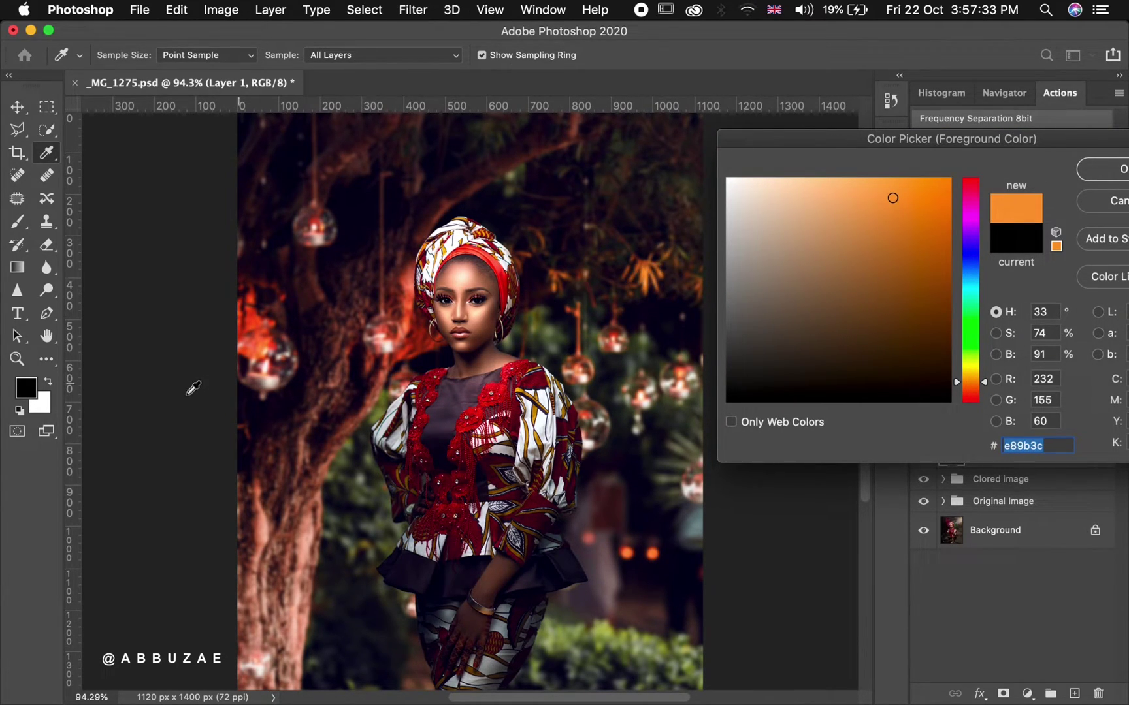
click(255, 306)
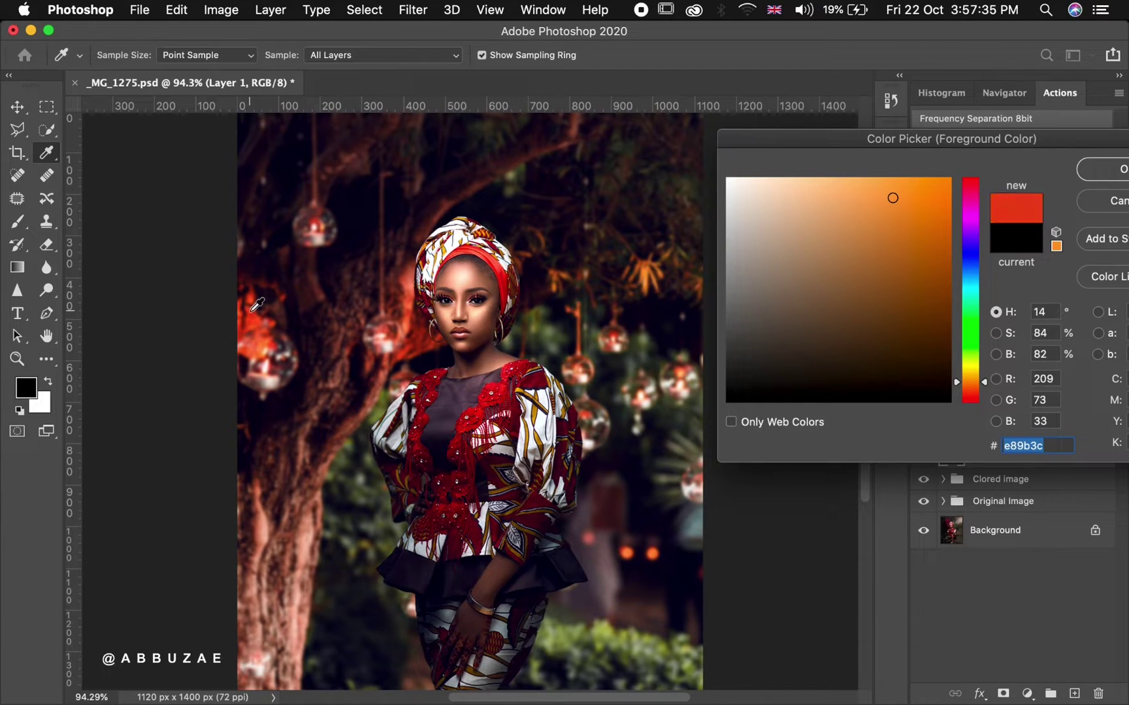
click(265, 344)
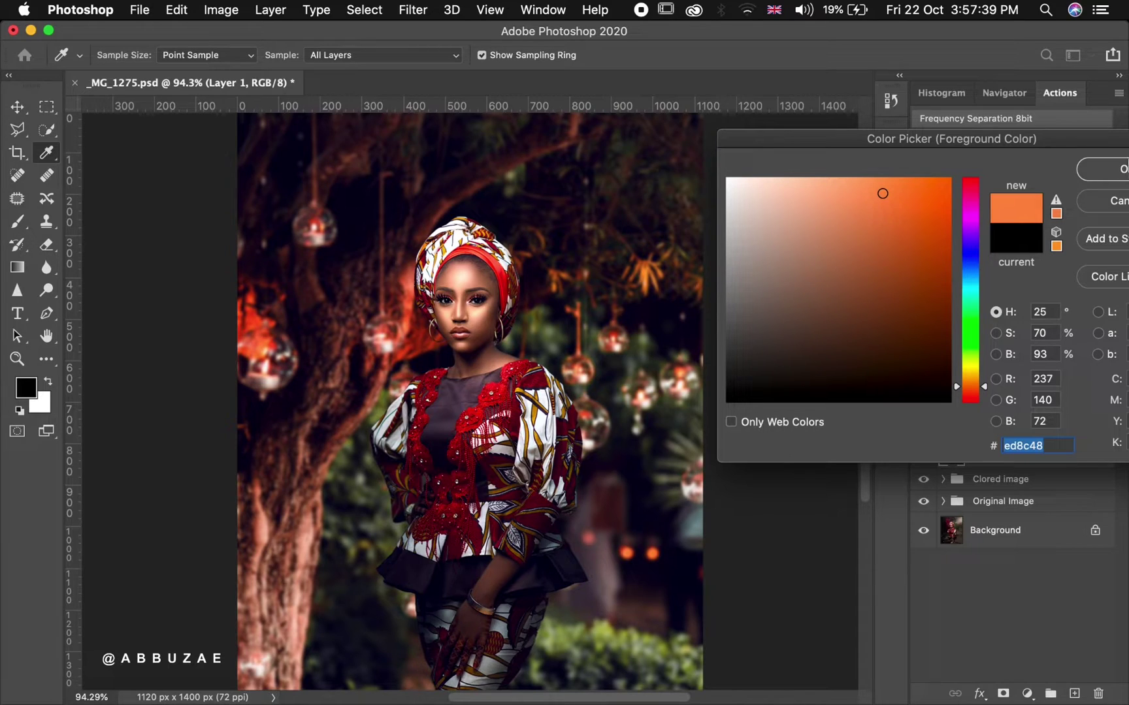
key(Return)
Paint one soft orange glow in the photo's upper-right corner with a 1000-pixel brush and set Layer 1's opacity to 62%.
key(z)
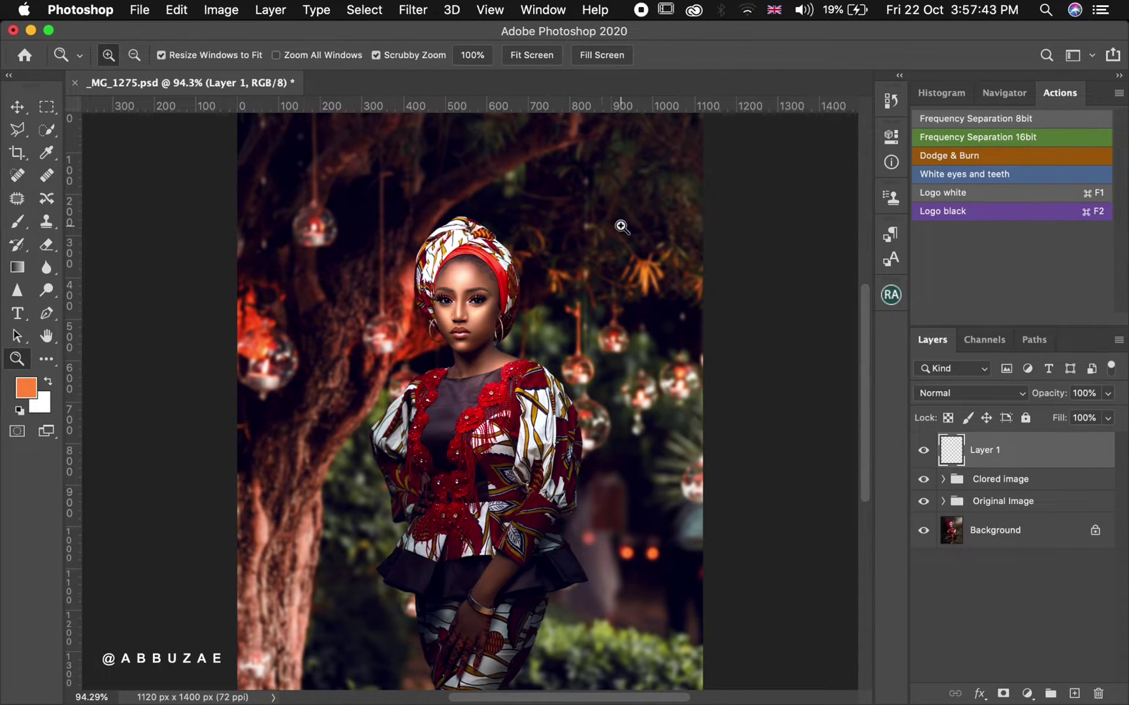
key(b)
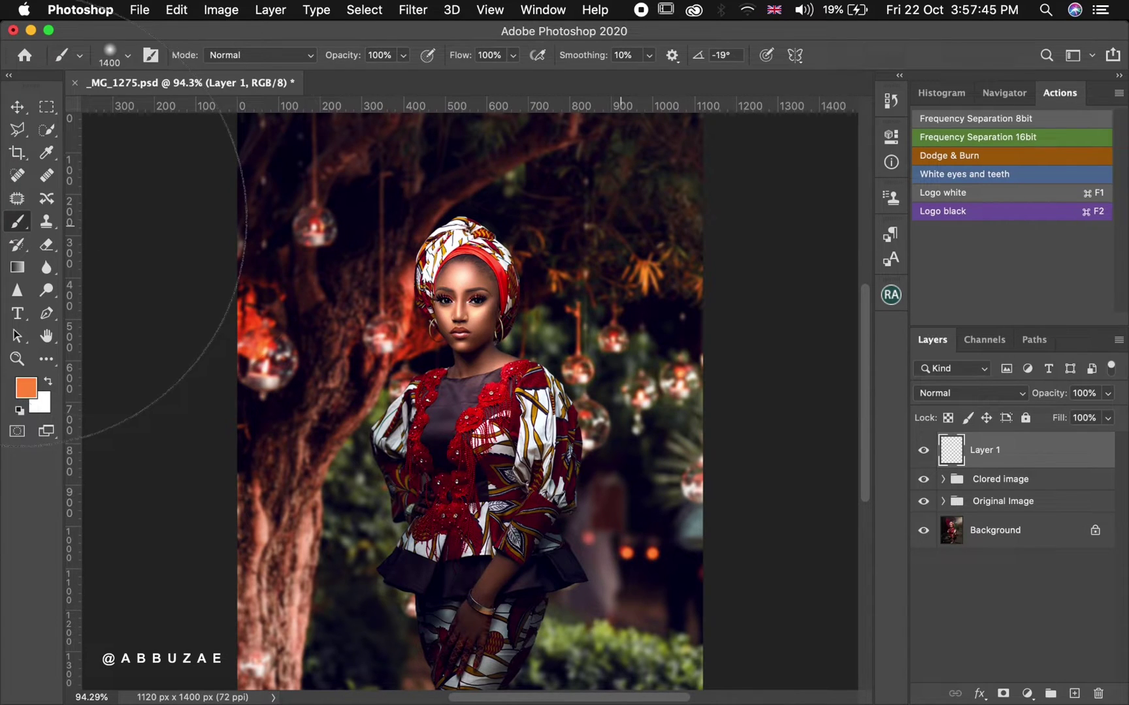
key(z)
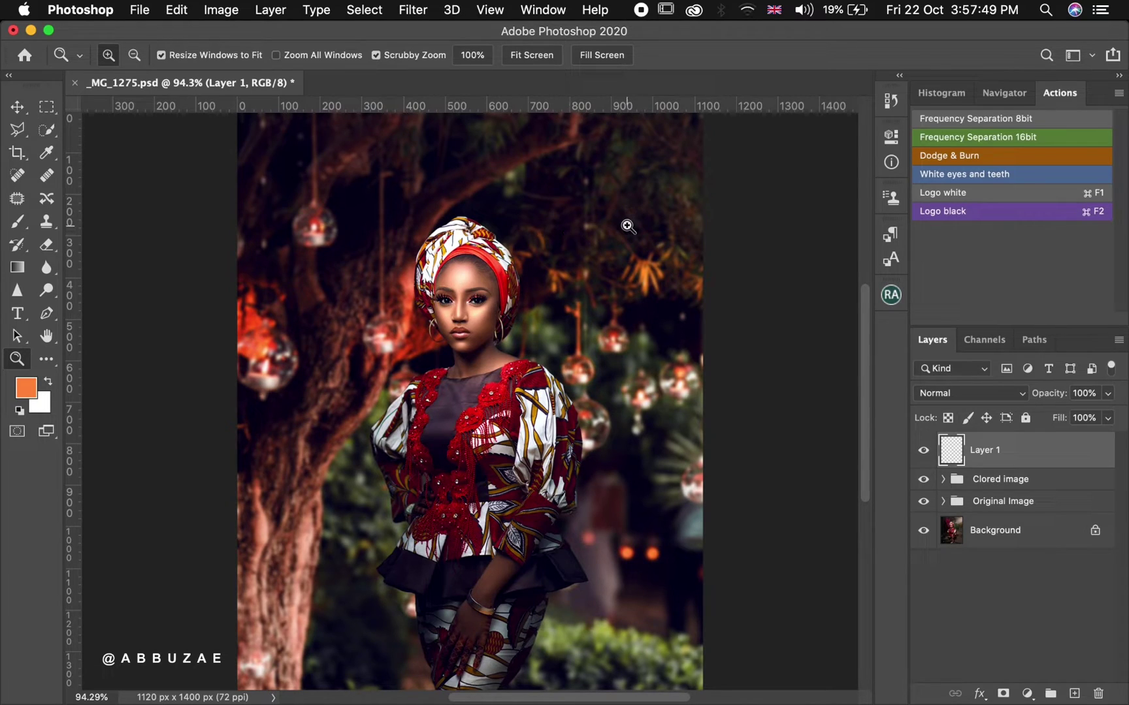
click(18, 223)
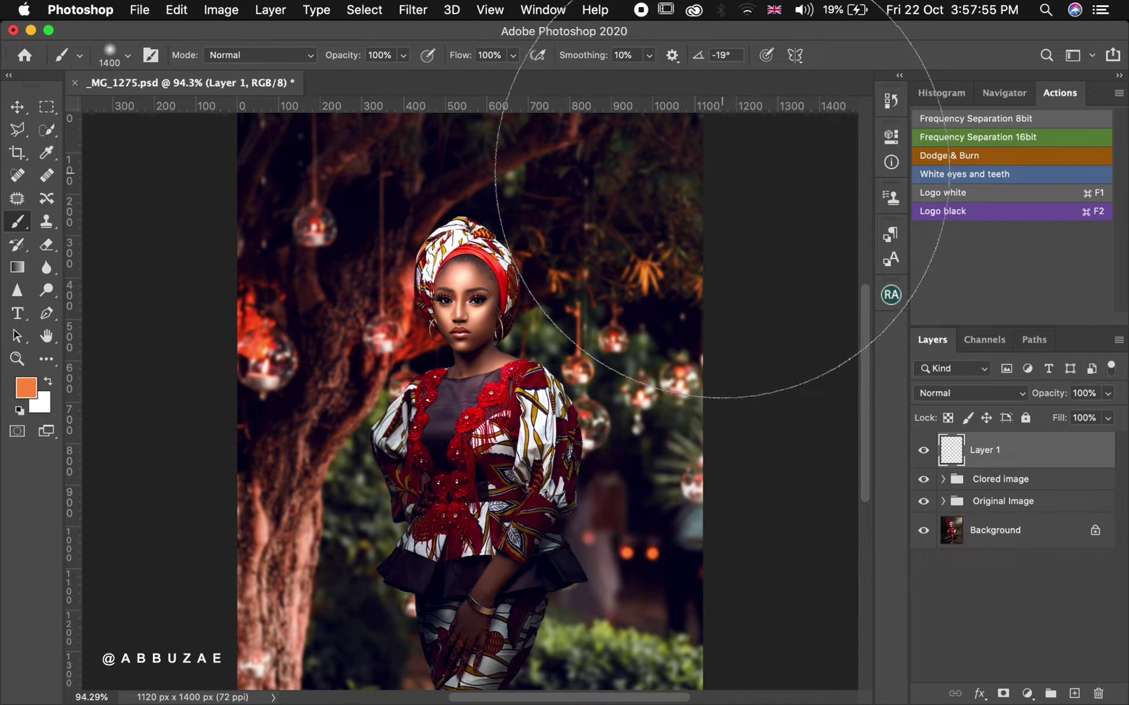
key(bracketleft)
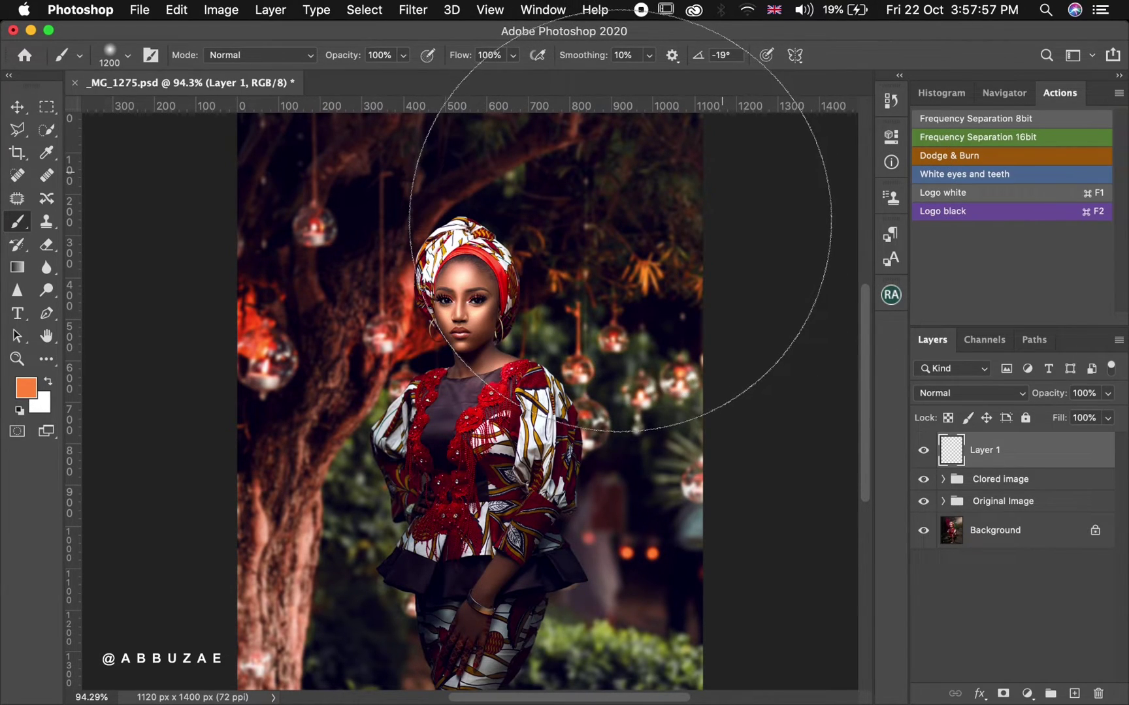
key(bracketleft)
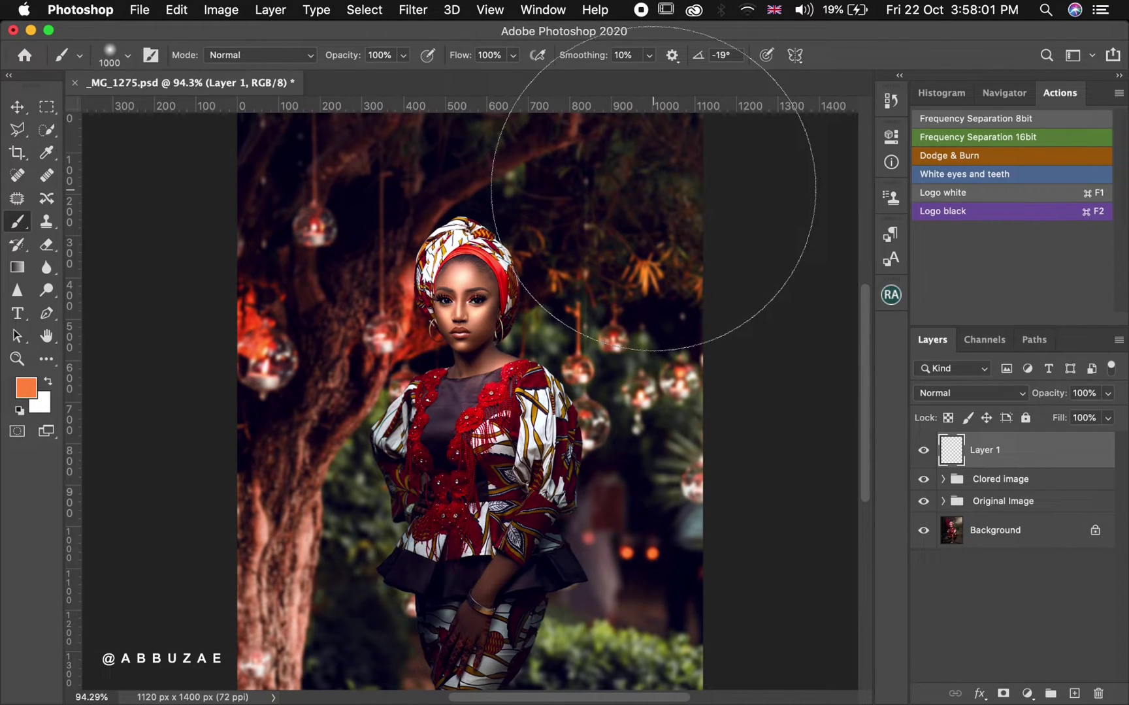
click(653, 188)
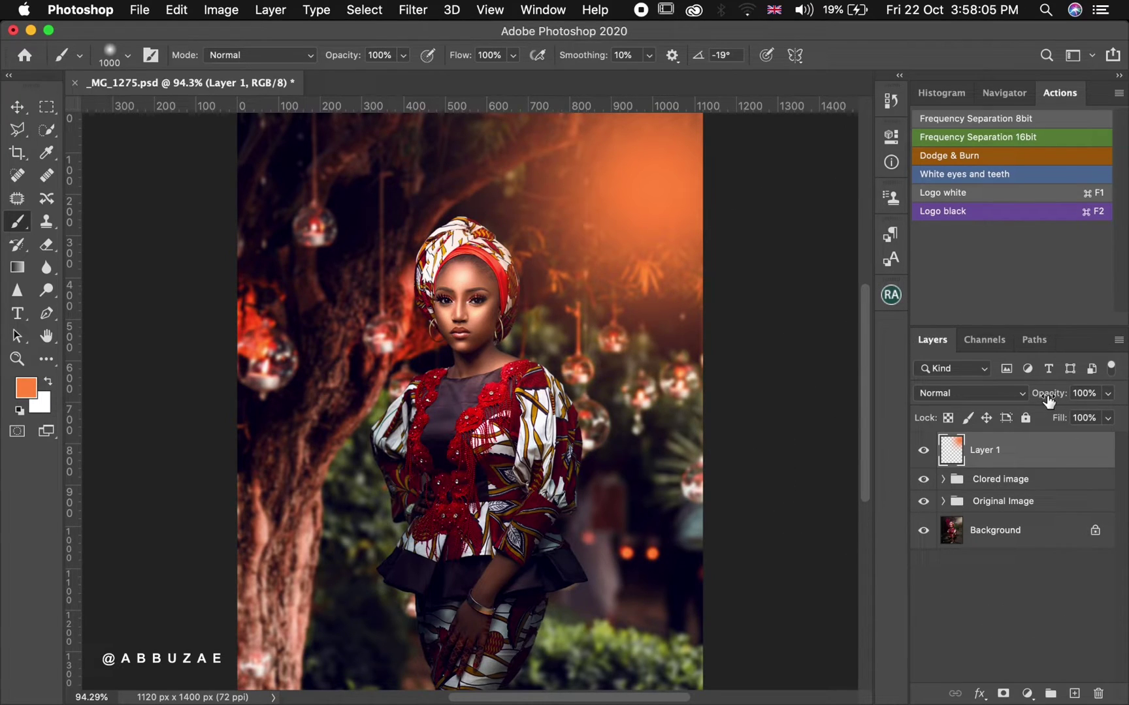
drag(1050, 399, 1022, 401)
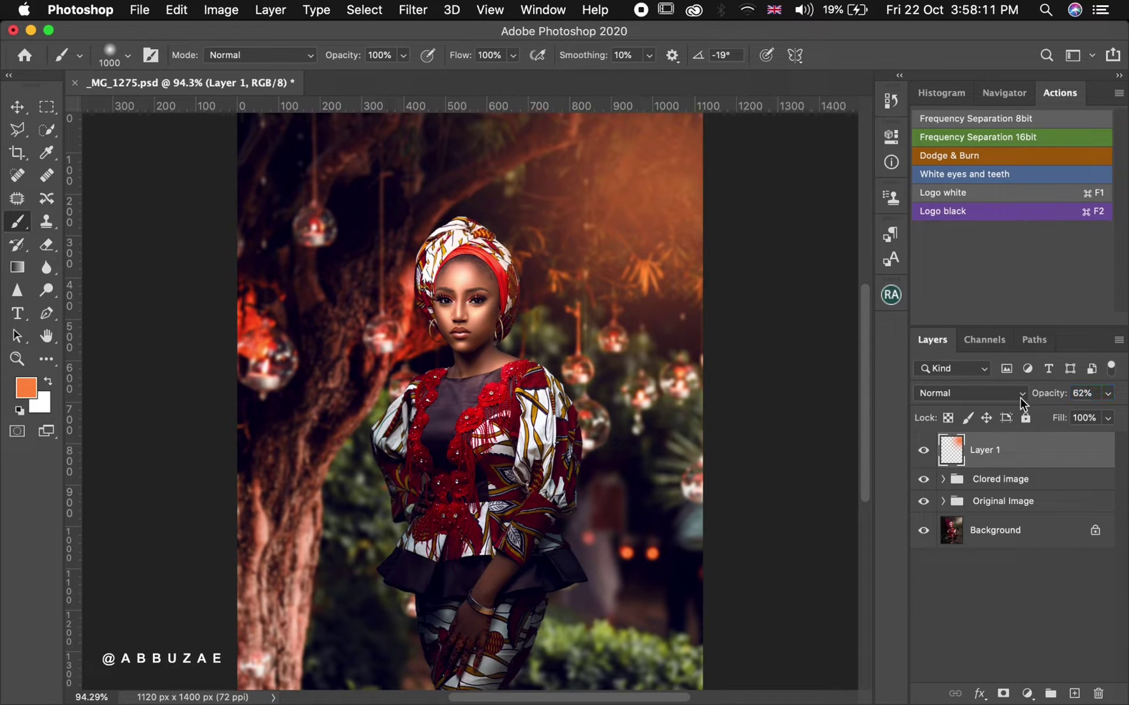
Set Layer 1's blend mode to Screen and compare the image with the orange glow hidden and shown.
click(974, 395)
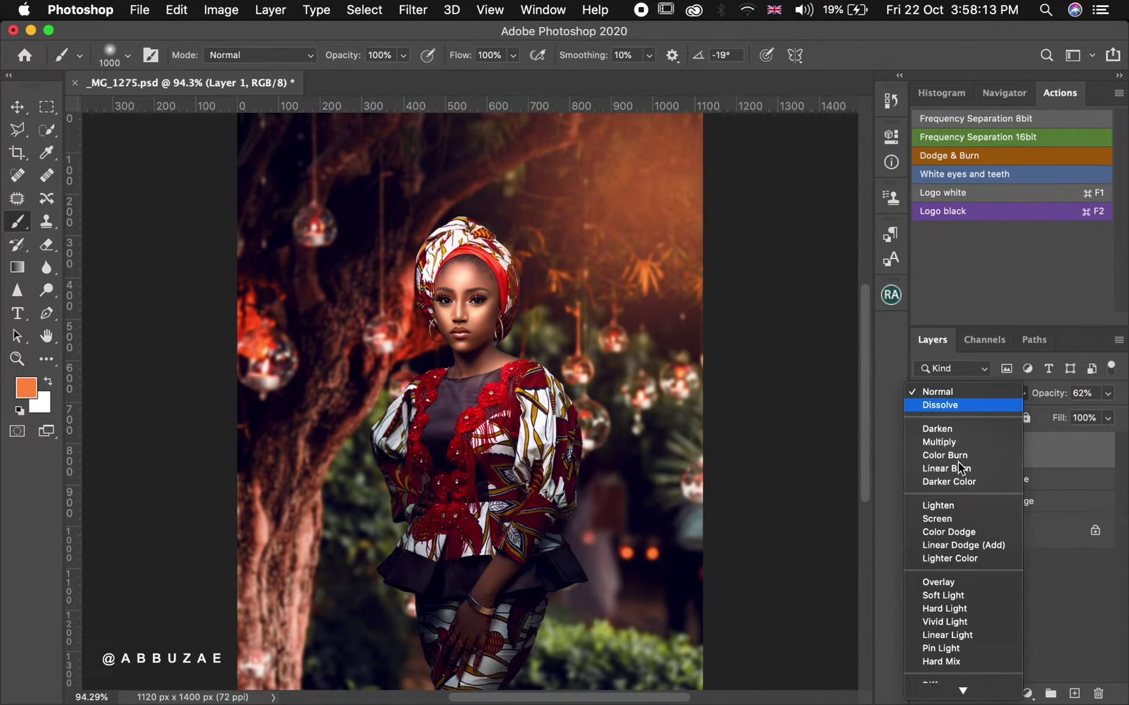
click(943, 521)
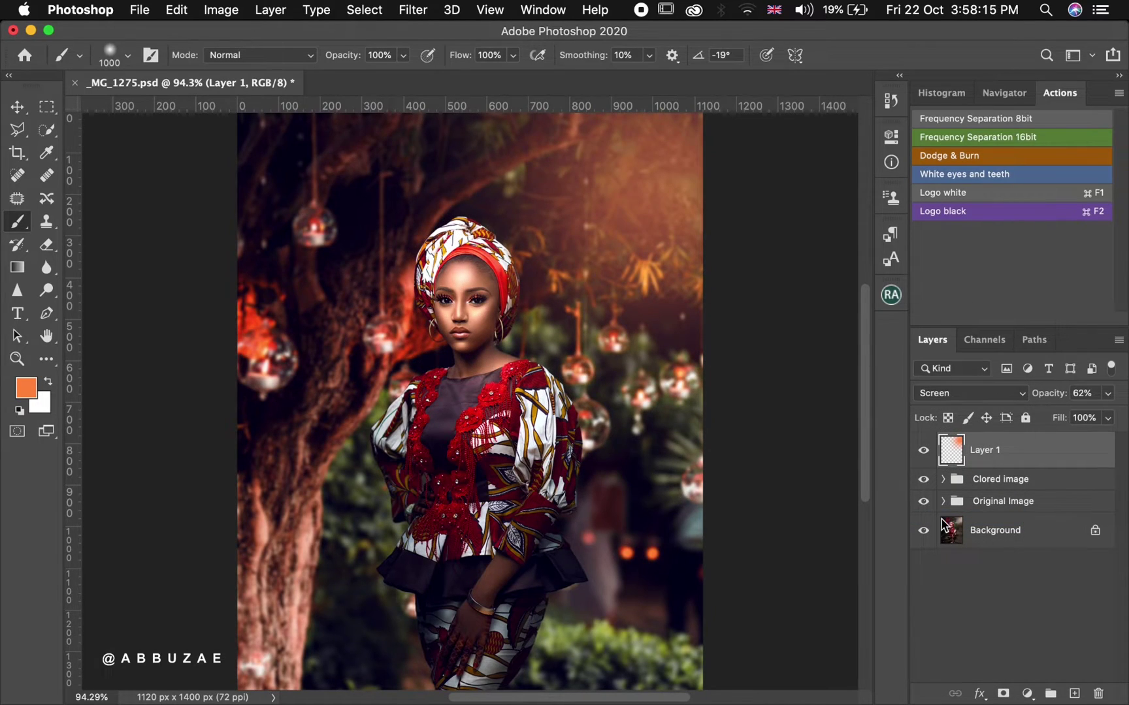
click(924, 450)
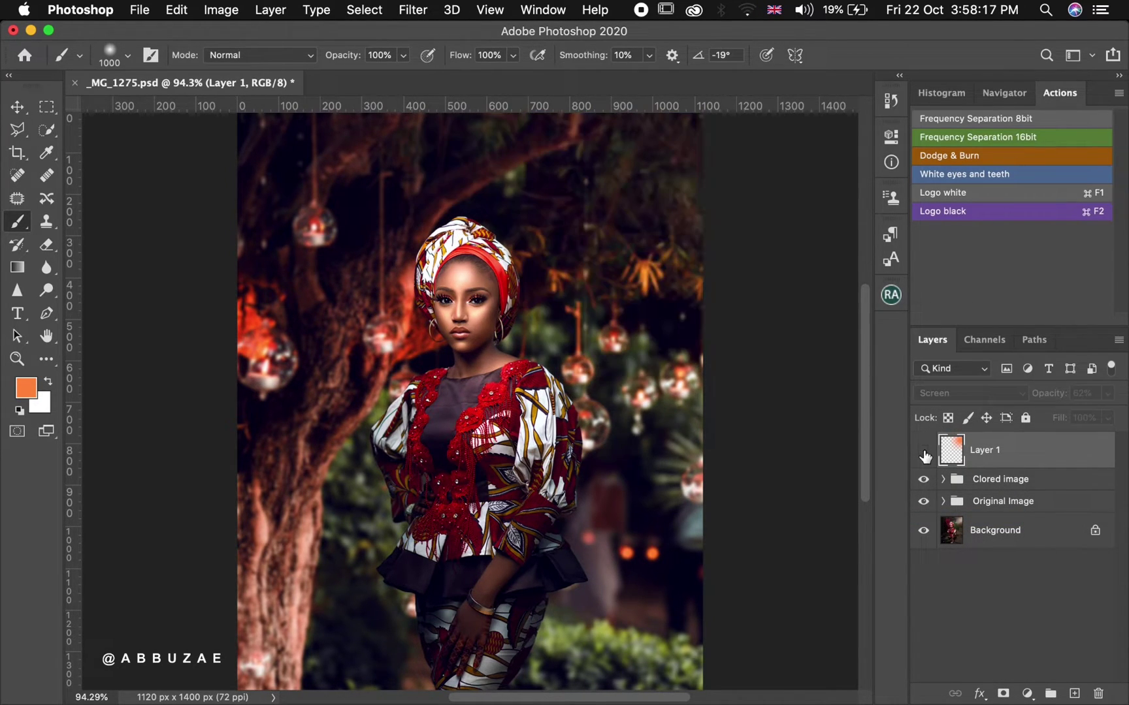
click(924, 450)
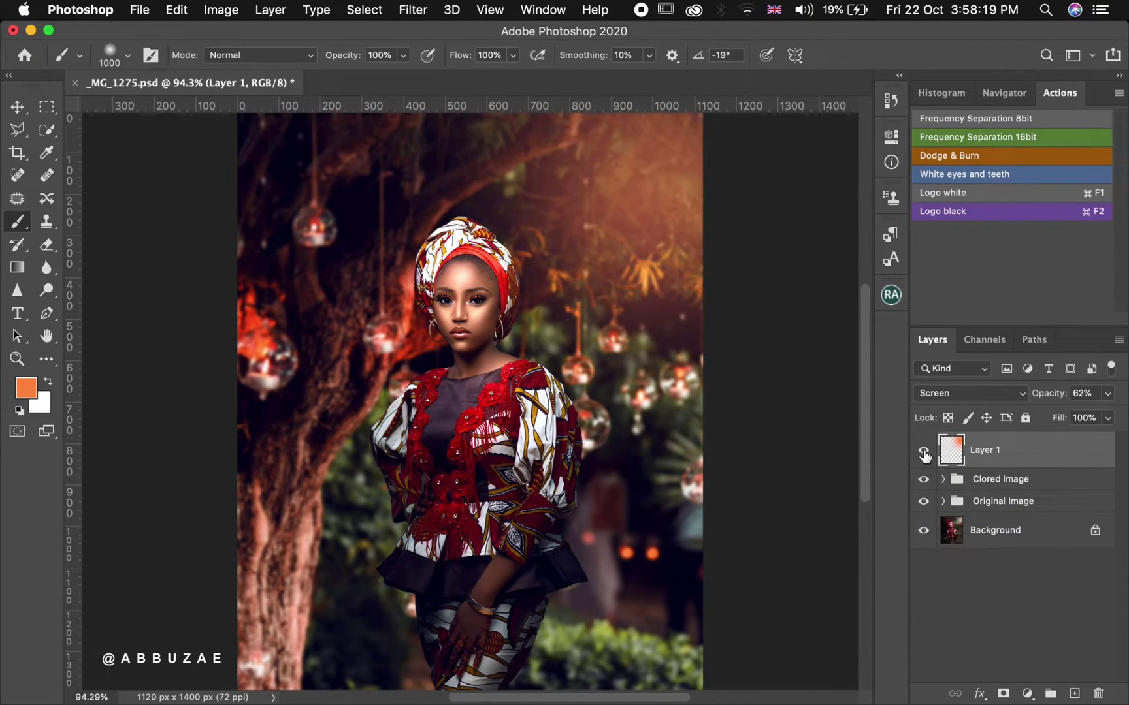
Add a new empty layer above Layer 1 and sample green b0b357 from the bushes as the foreground colour.
click(1075, 694)
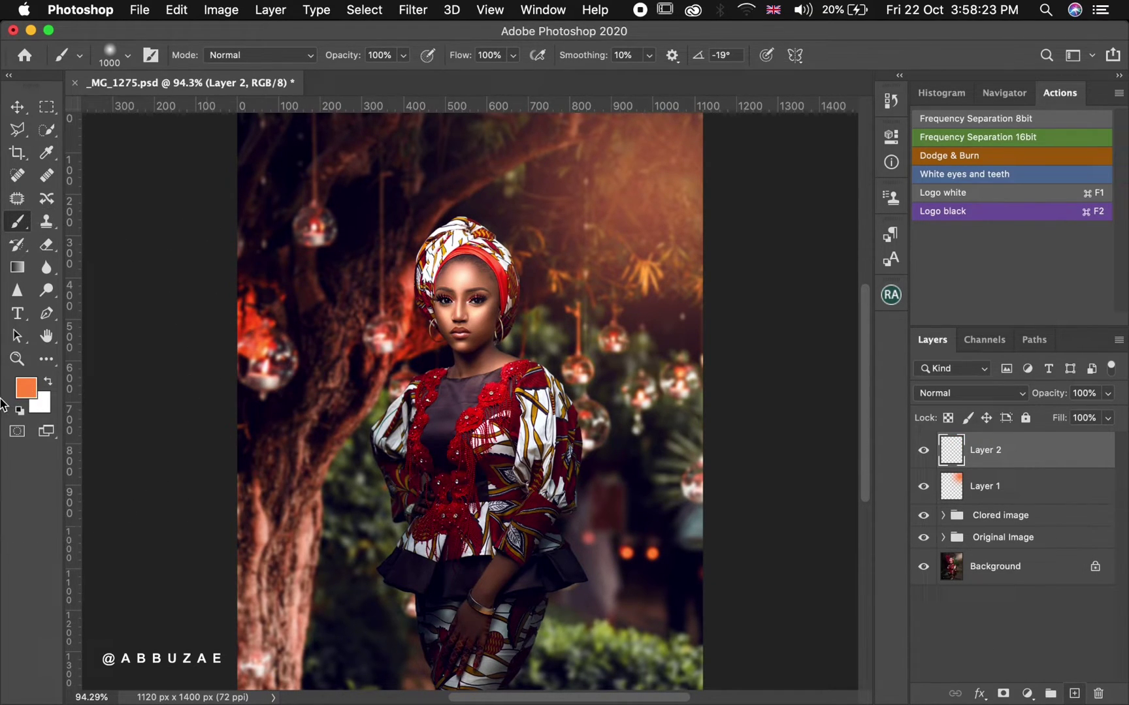
click(26, 389)
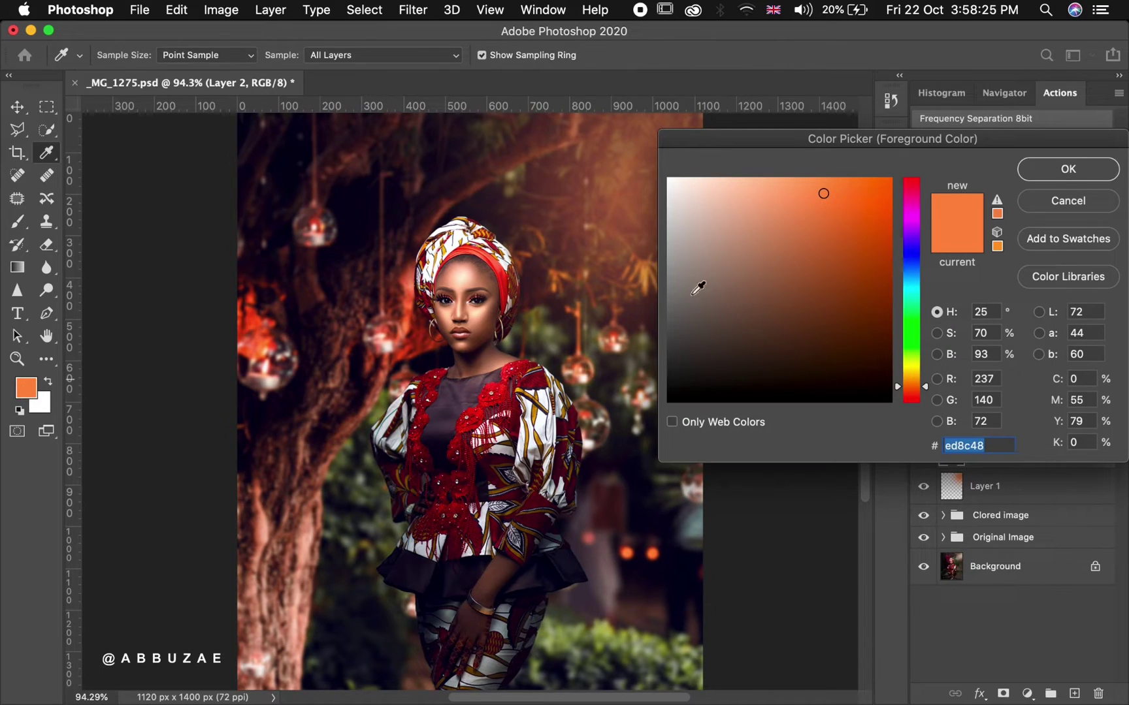
drag(774, 138, 940, 129)
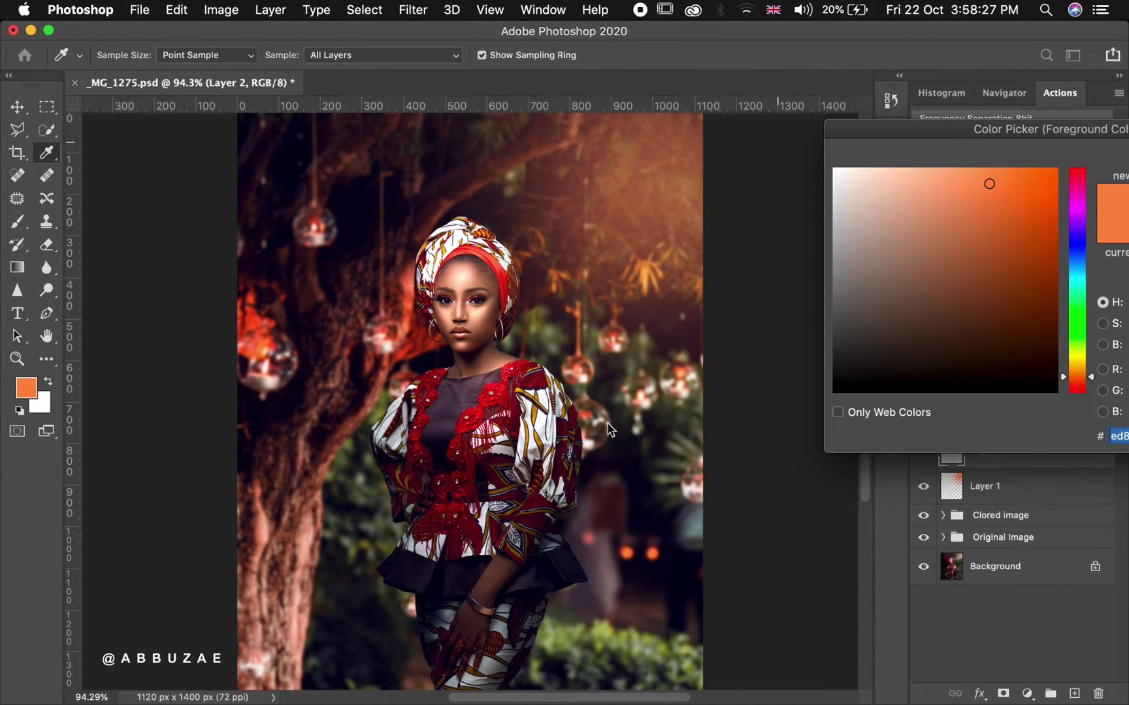
click(613, 624)
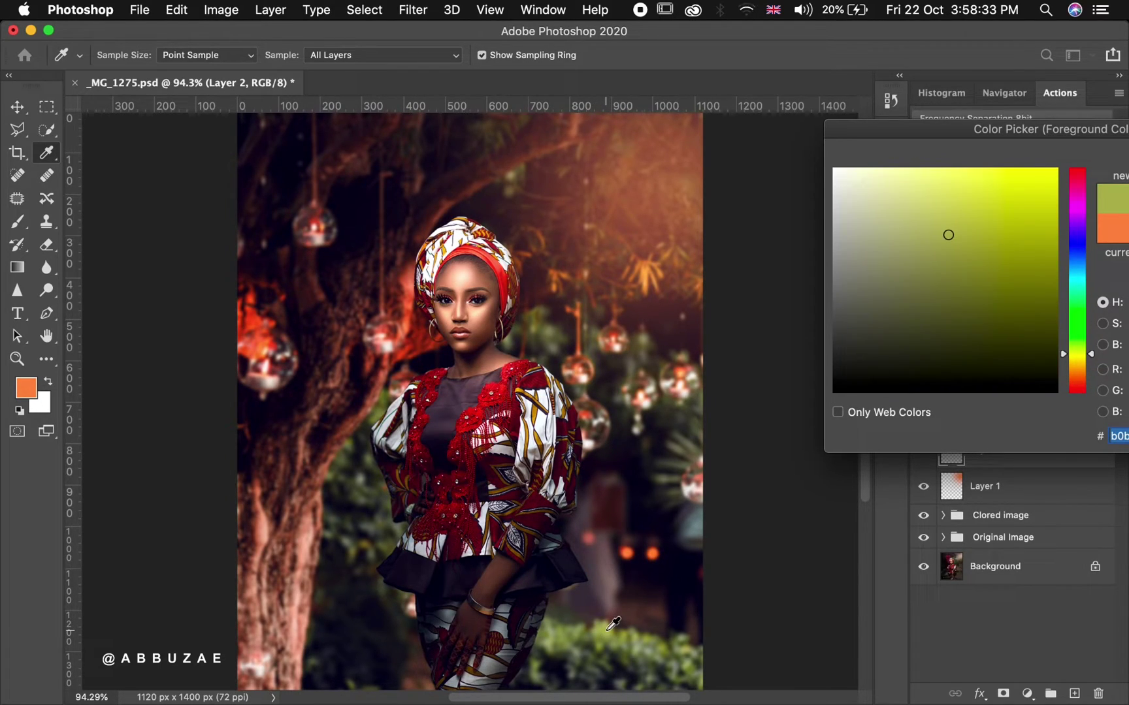
drag(948, 139, 400, 160)
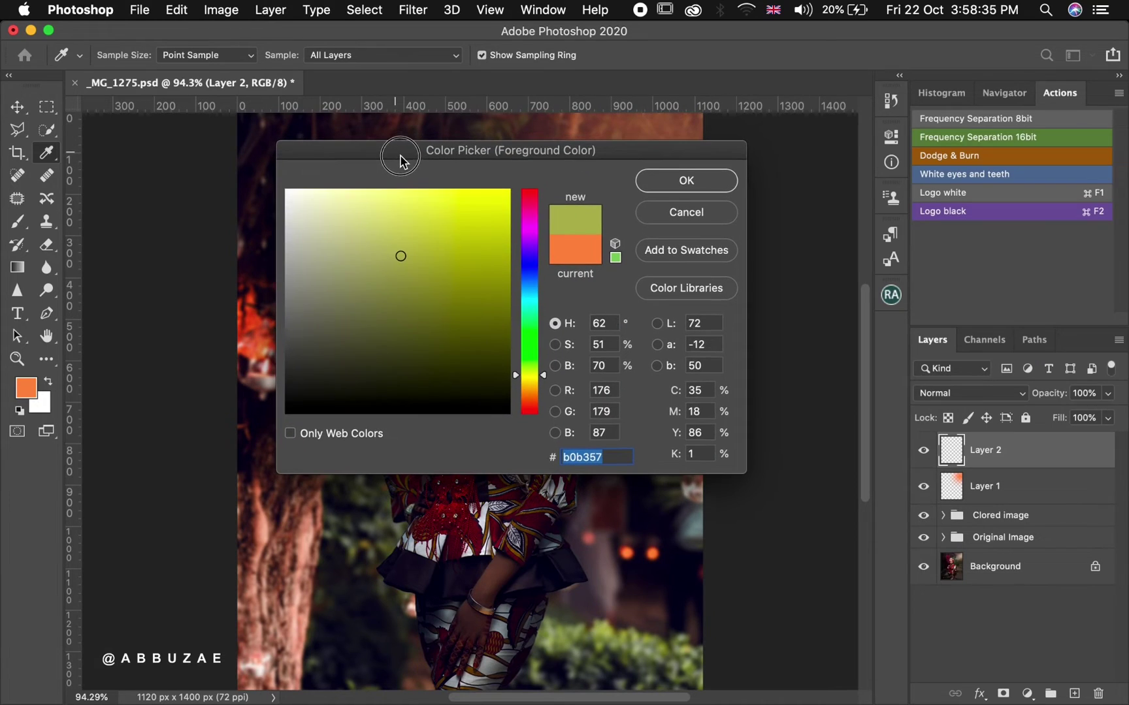
click(681, 187)
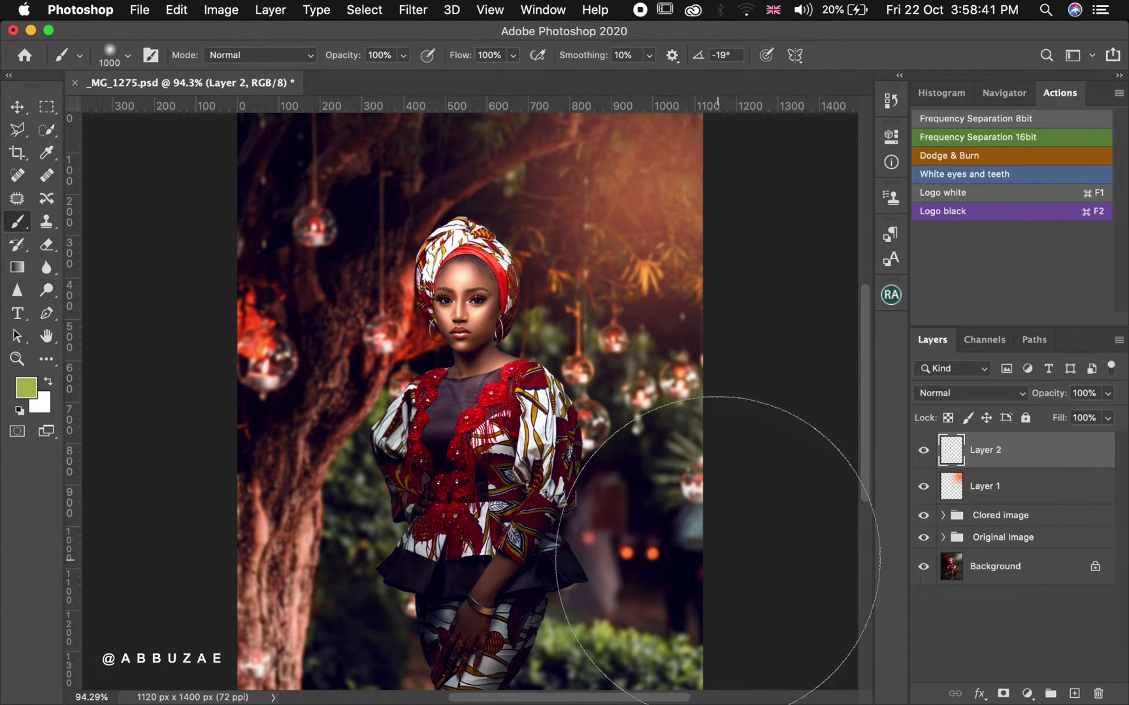
Paint one soft green glow at the photo's lower-right edge with the 1000-pixel brush and set Layer 2 to Screen at 49% opacity.
click(717, 551)
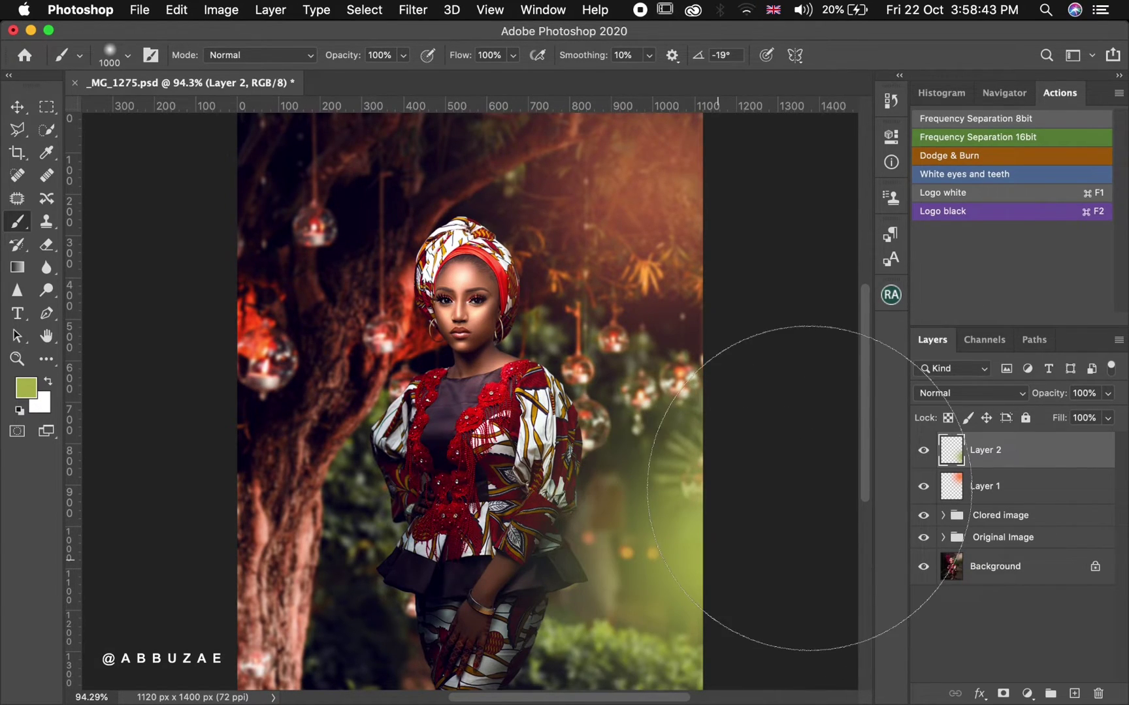
drag(1054, 394, 1008, 393)
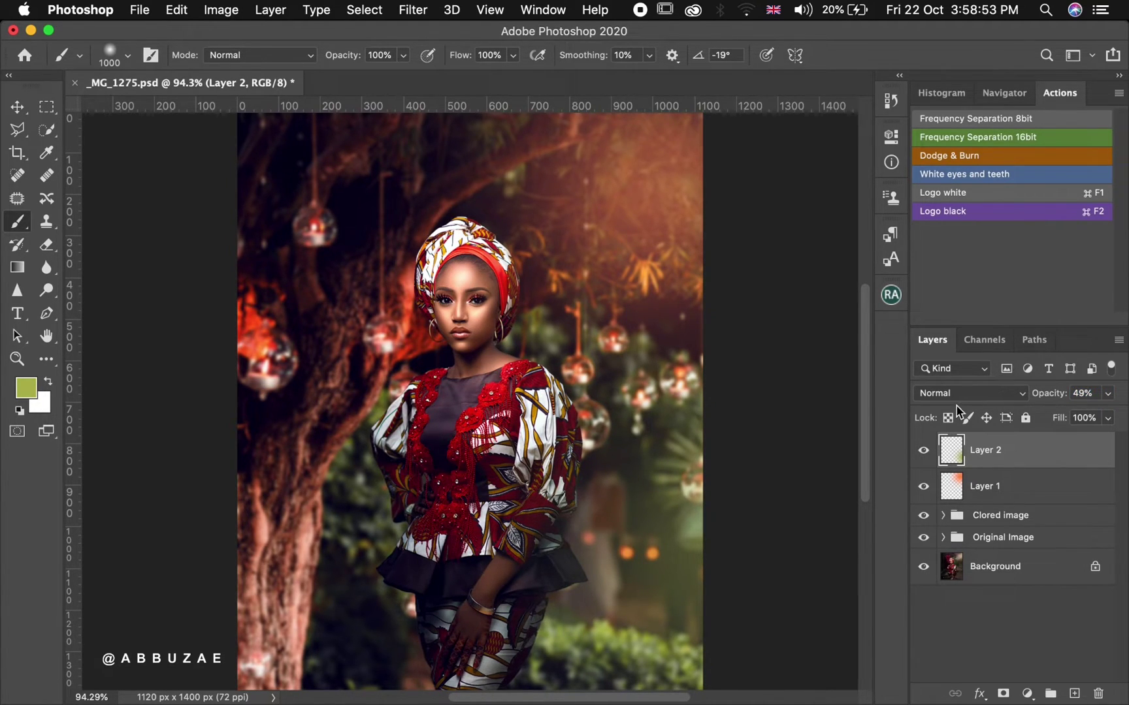
click(983, 392)
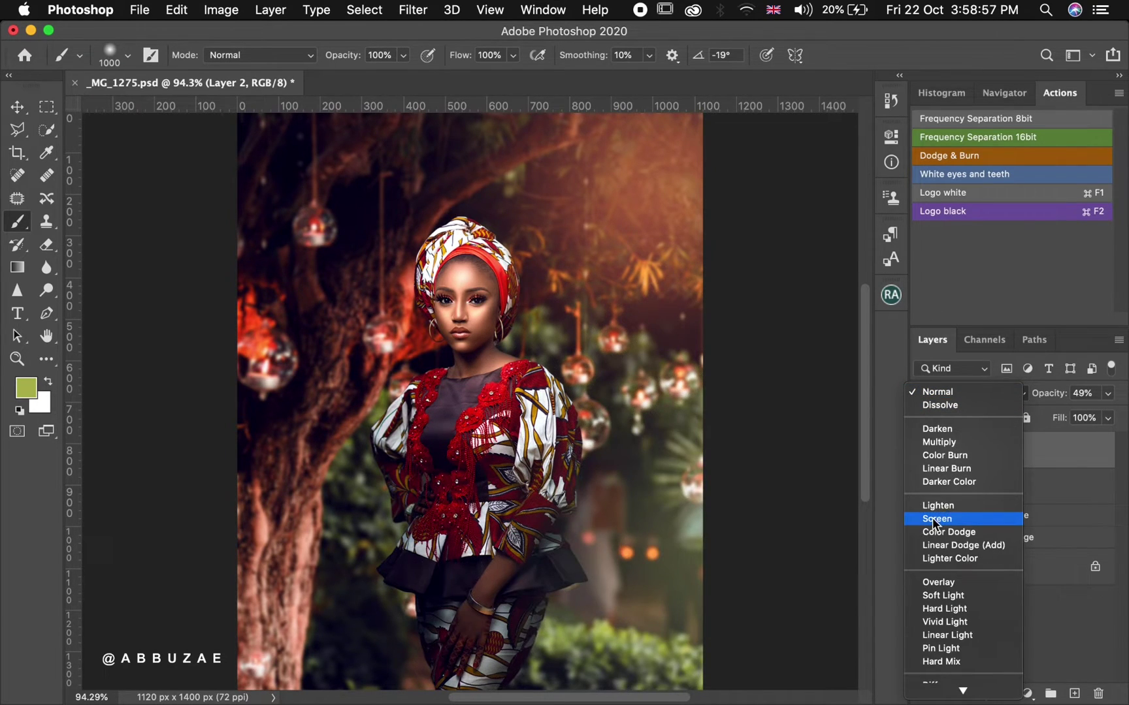
key(Escape)
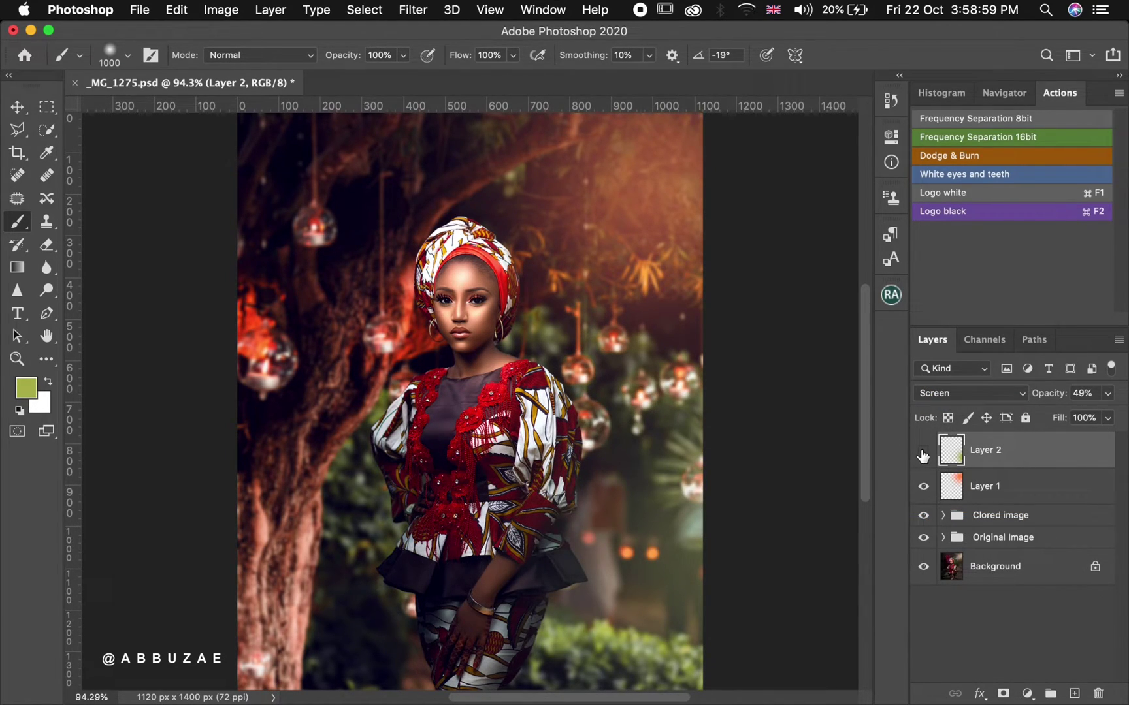
click(923, 455)
click(923, 453)
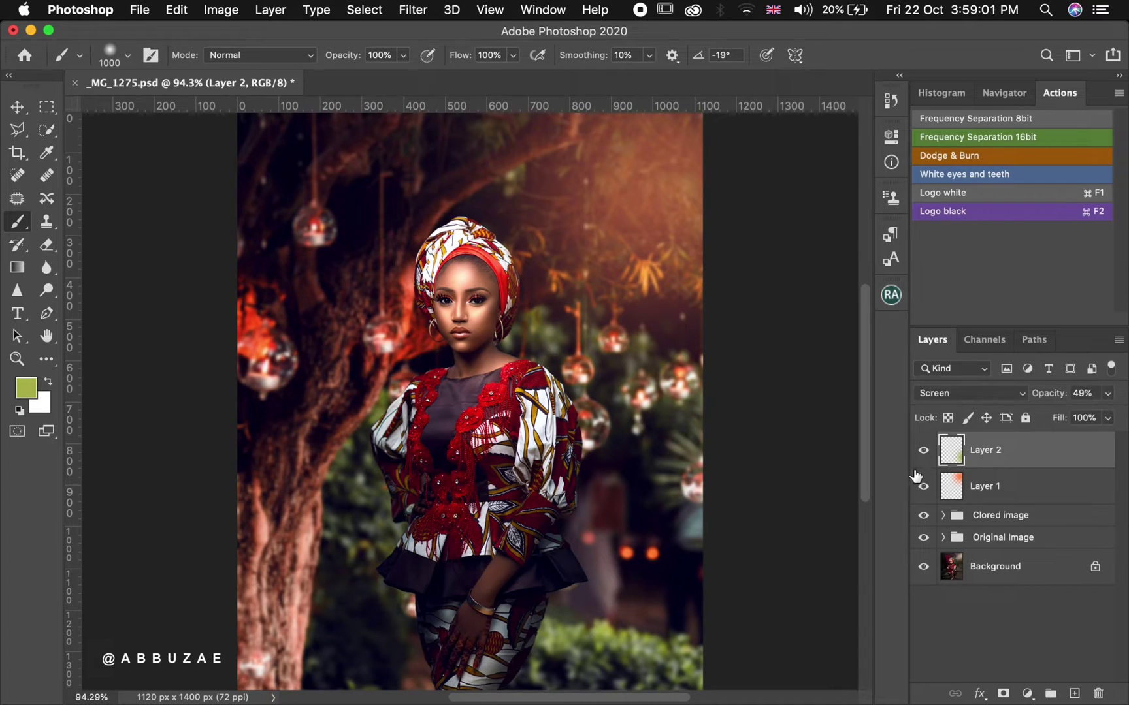
Group Layer 1 and Layer 2 and name the group "Extra Light".
shift+click(1000, 495)
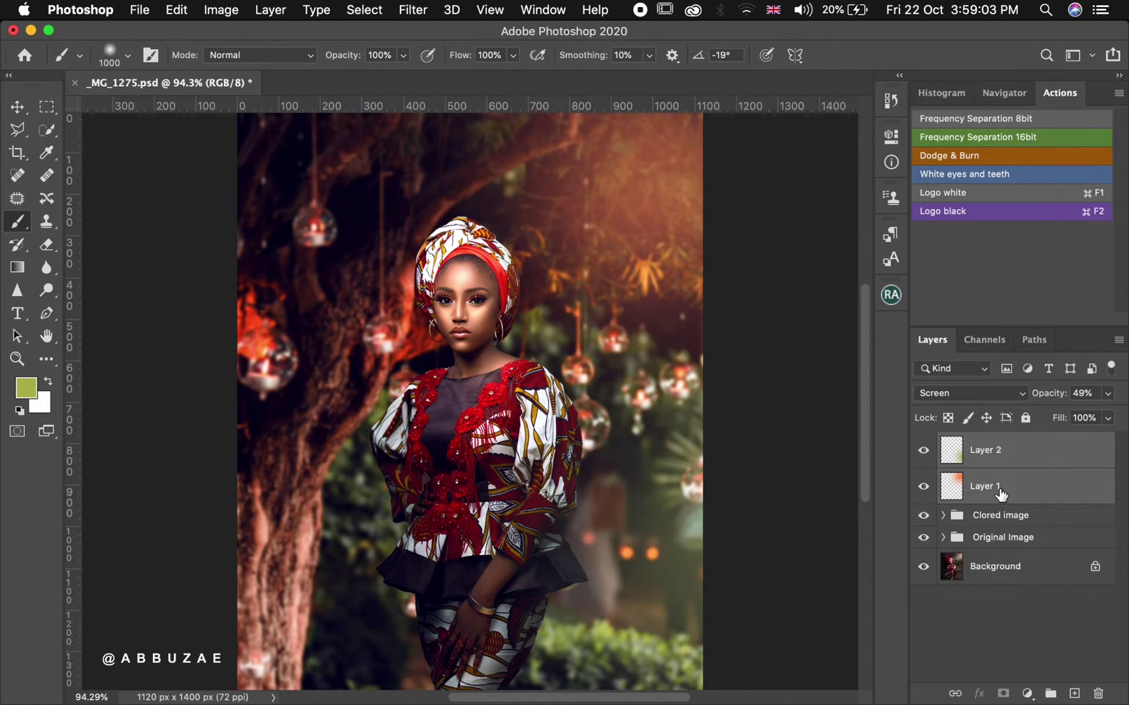
key(super+g)
click(988, 451)
double_click(988, 447)
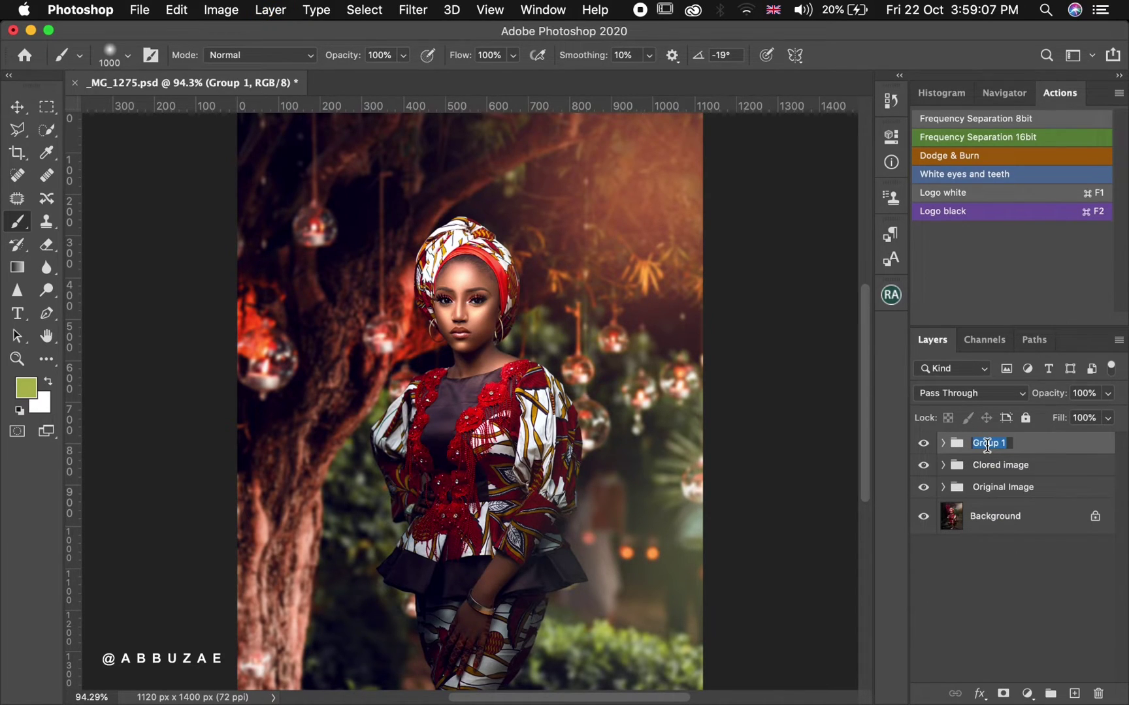
text(Extra Light)
key(Return)
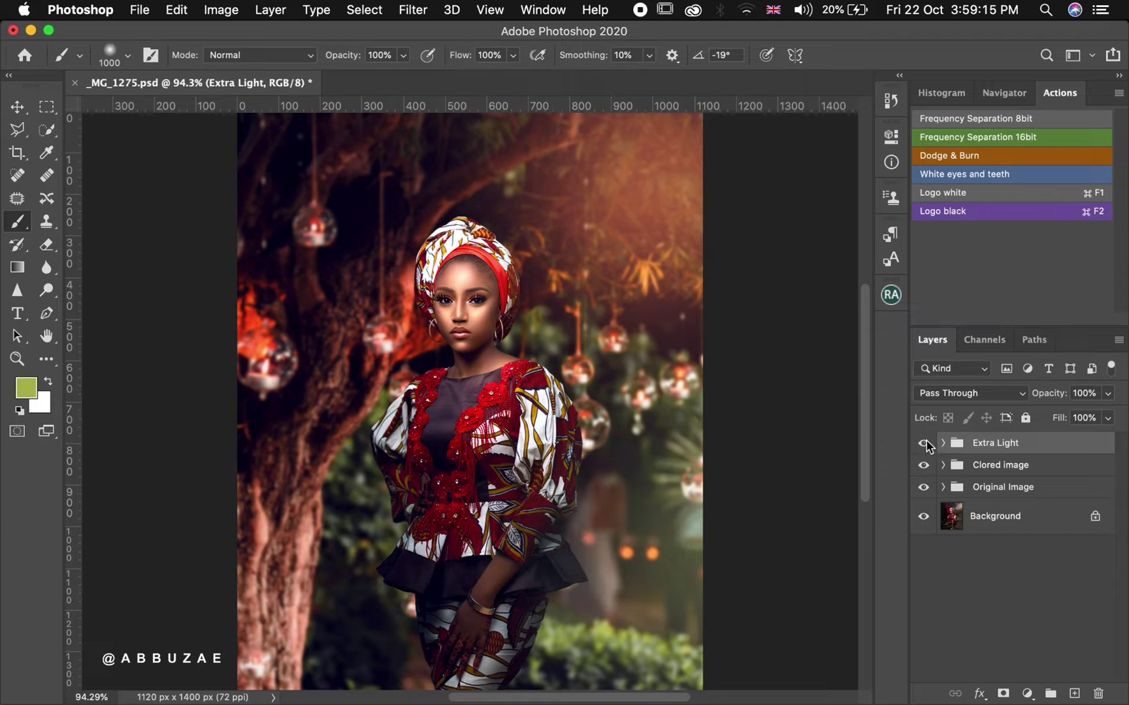
Compare the image with the Extra Light group hidden and shown, and with only the original Background layer visible.
click(923, 444)
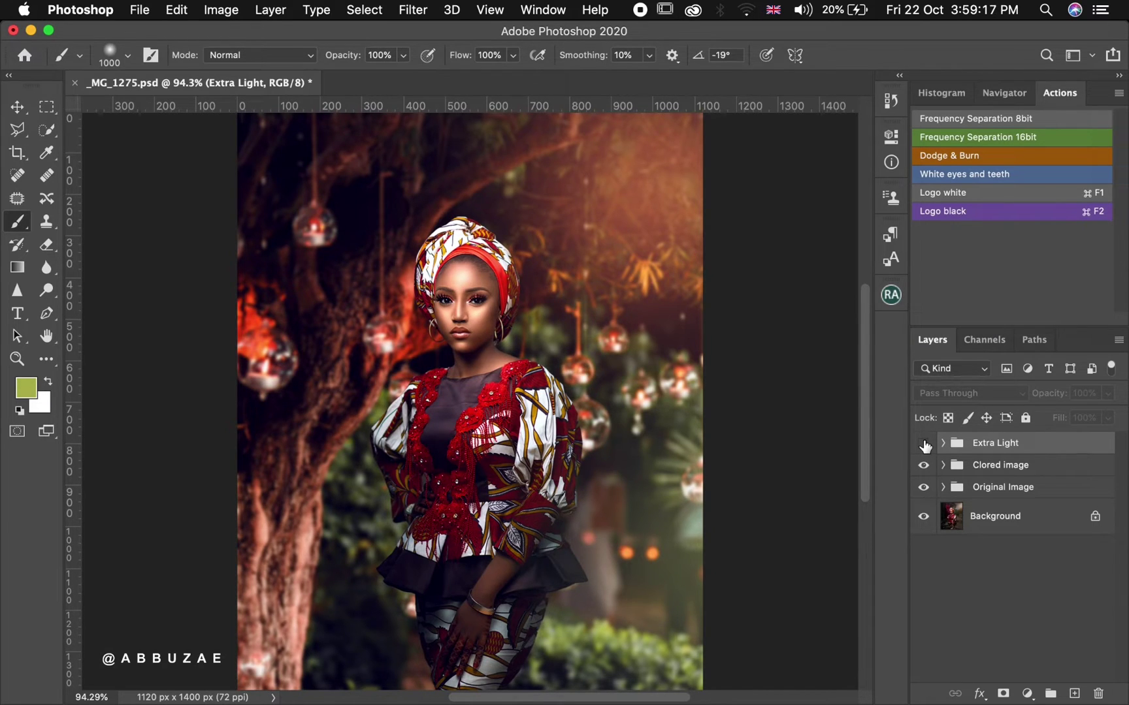
click(923, 444)
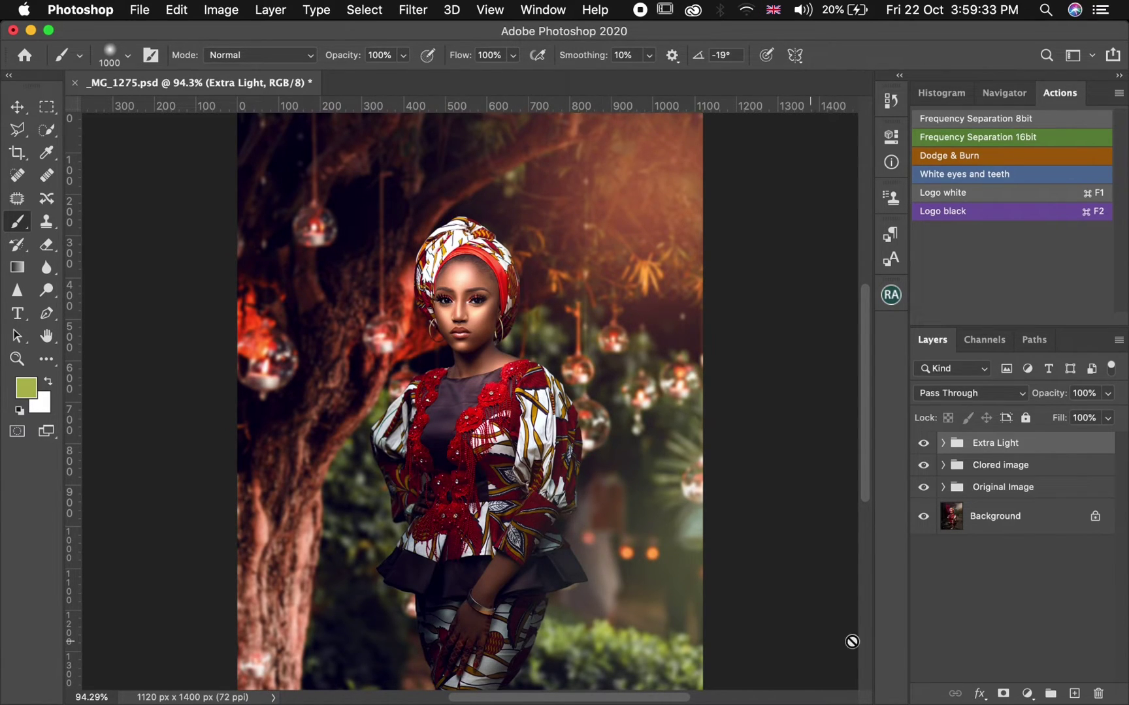
click(923, 444)
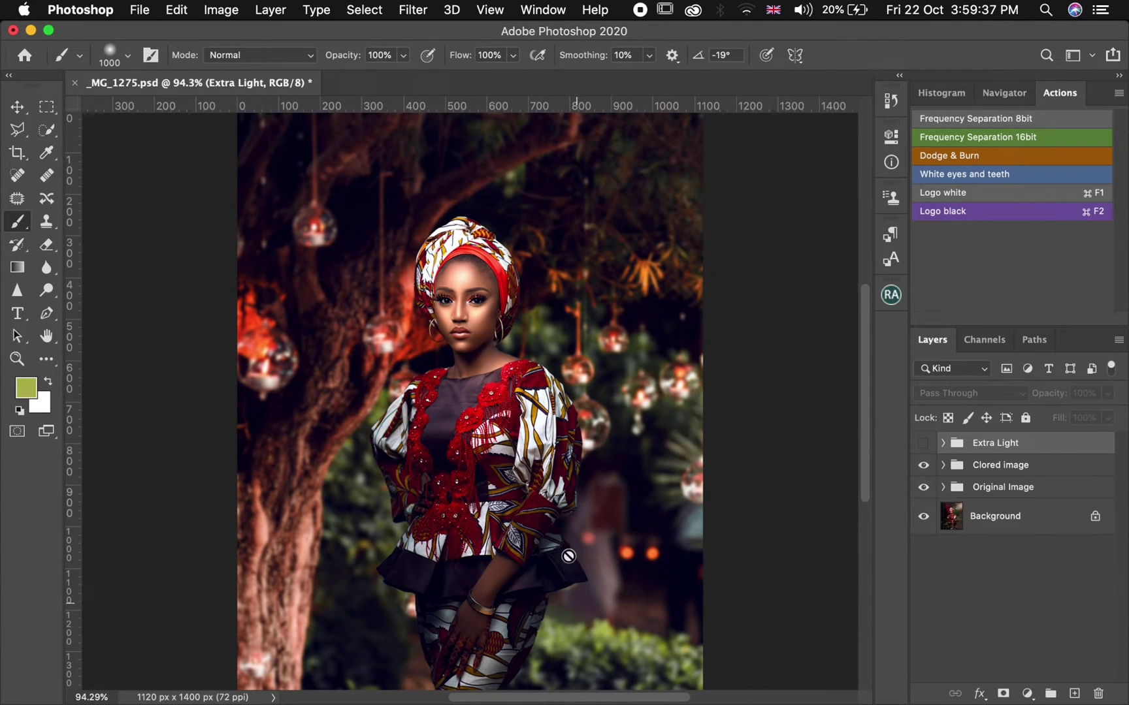
click(923, 444)
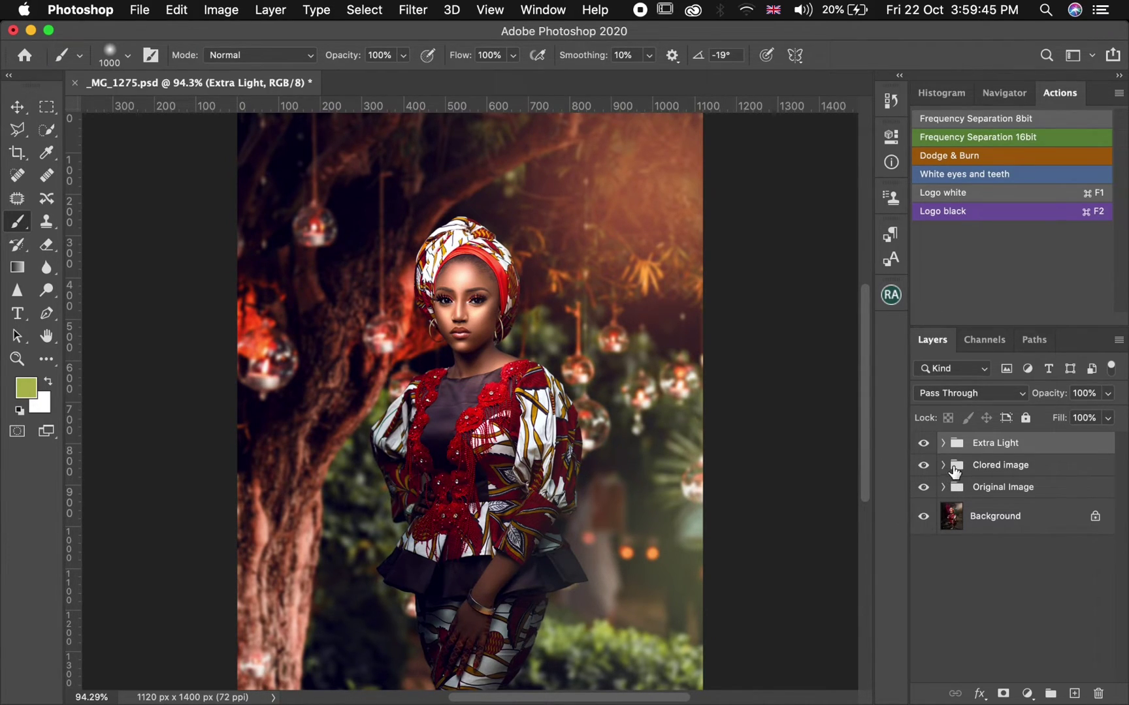
alt+click(923, 519)
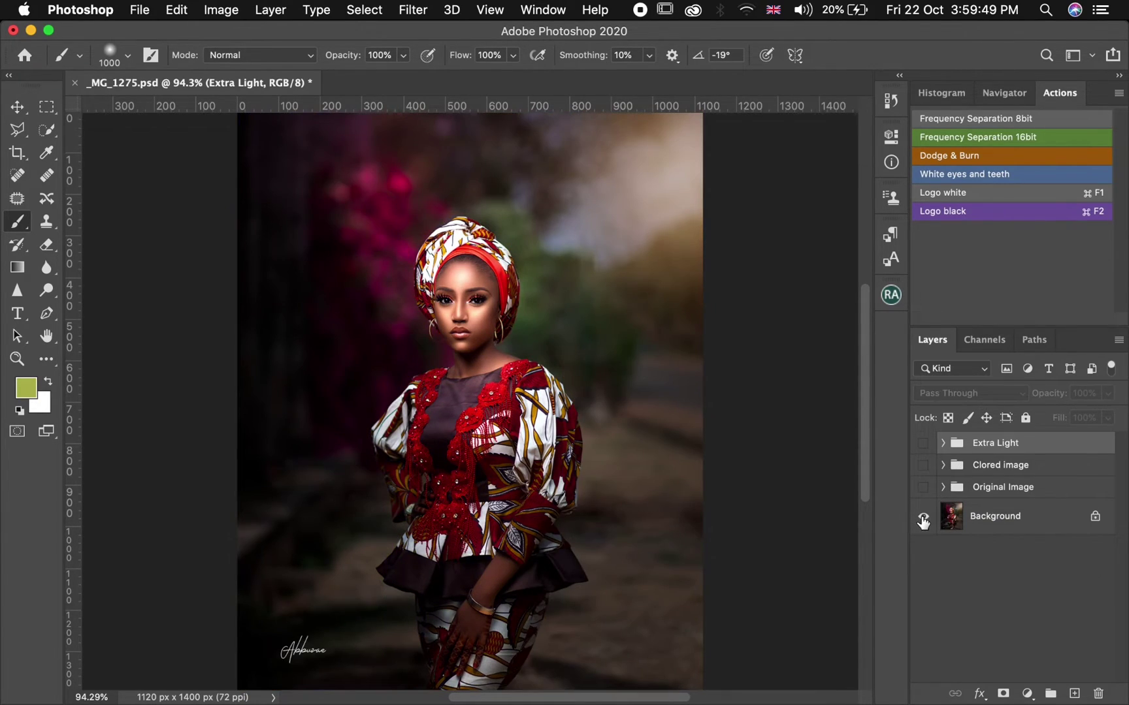
alt+click(923, 520)
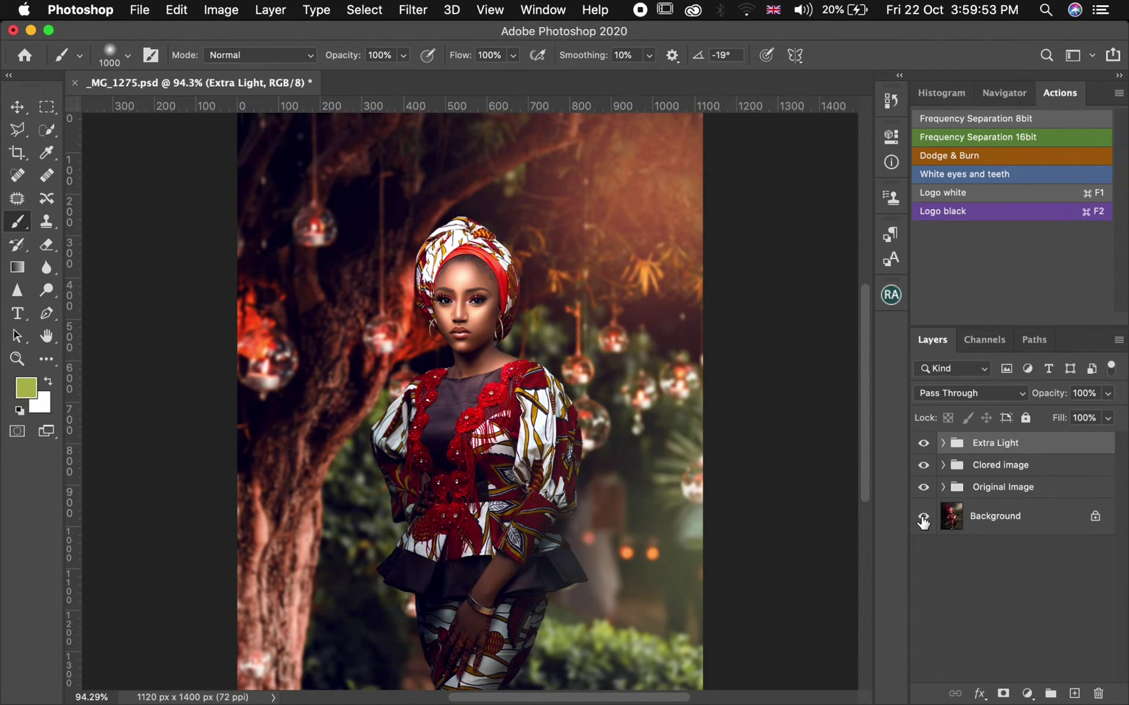
Group the Extra Light and Clored image groups as "Final Image" and compare the picture with that group hidden and shown.
shift+click(1042, 470)
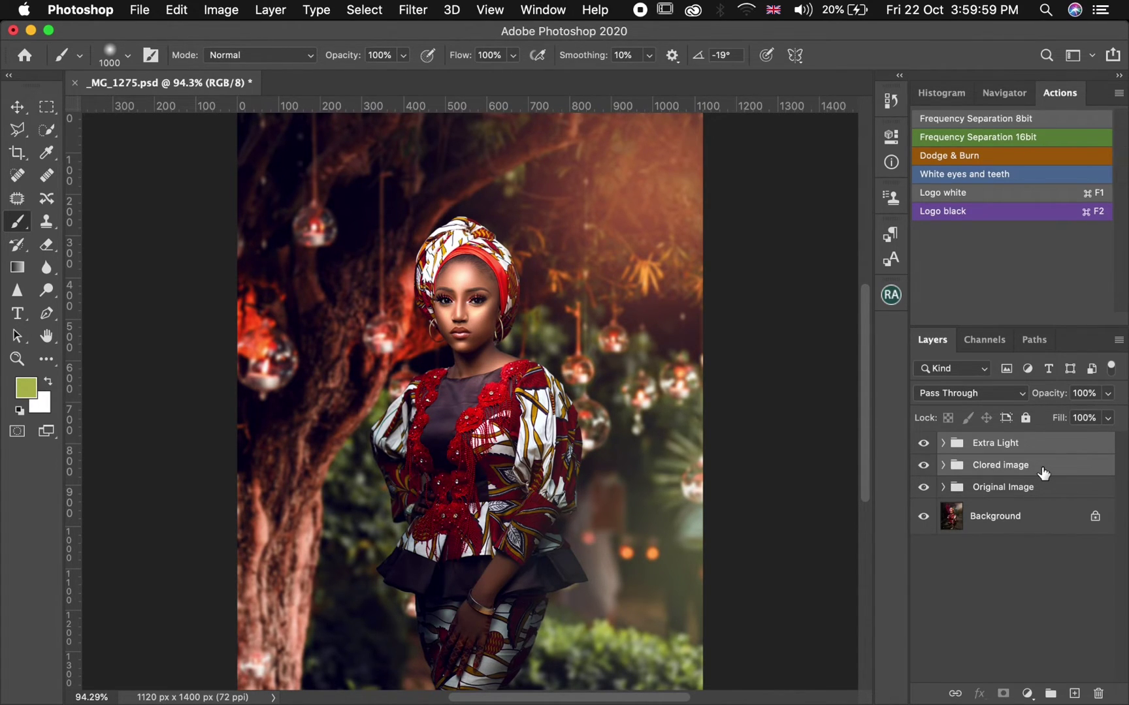
key(super+g)
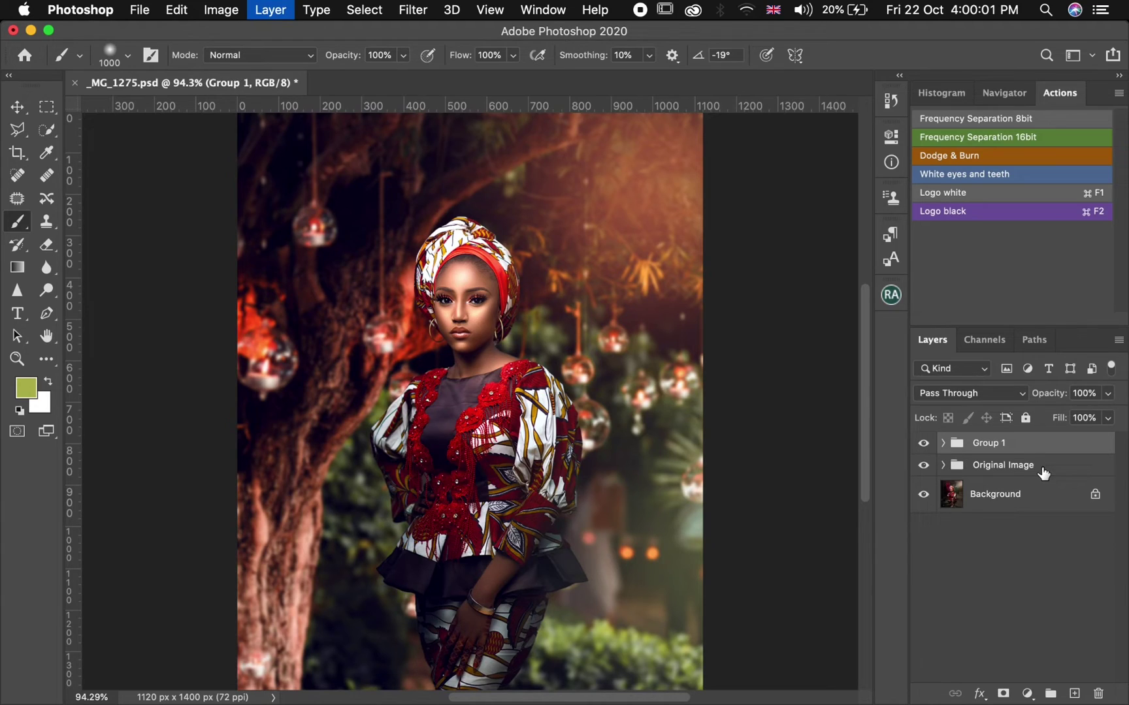
double_click(992, 443)
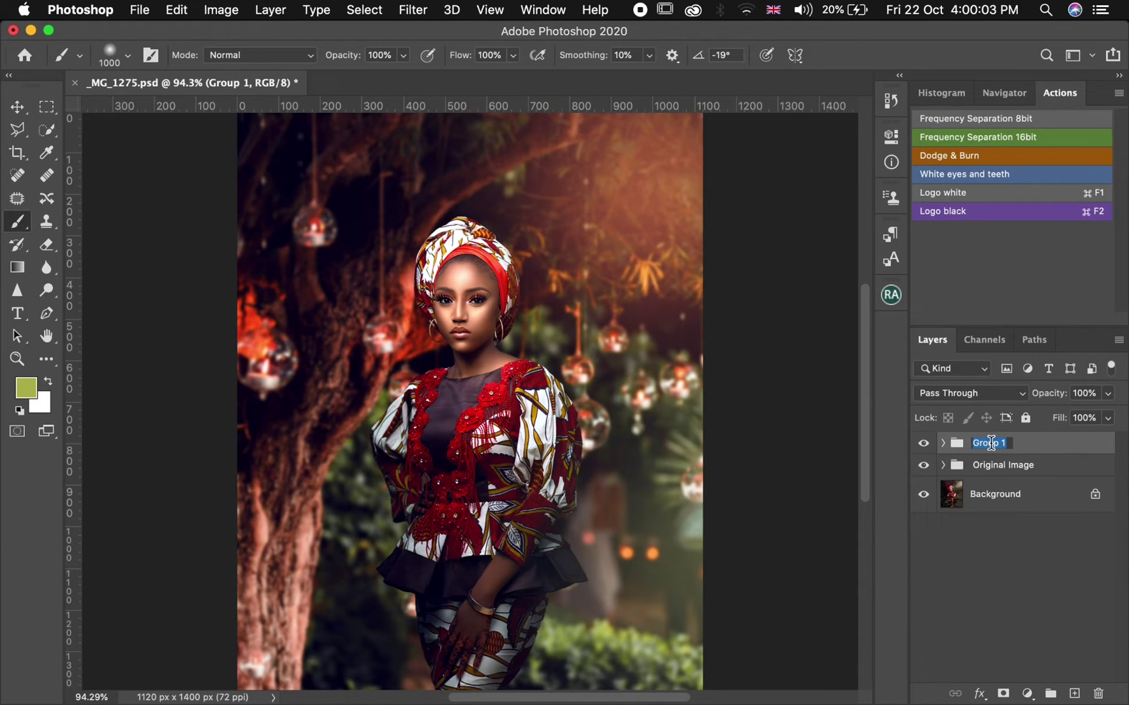
text(E)
key(BackSpace)
text(Final Image)
key(Return)
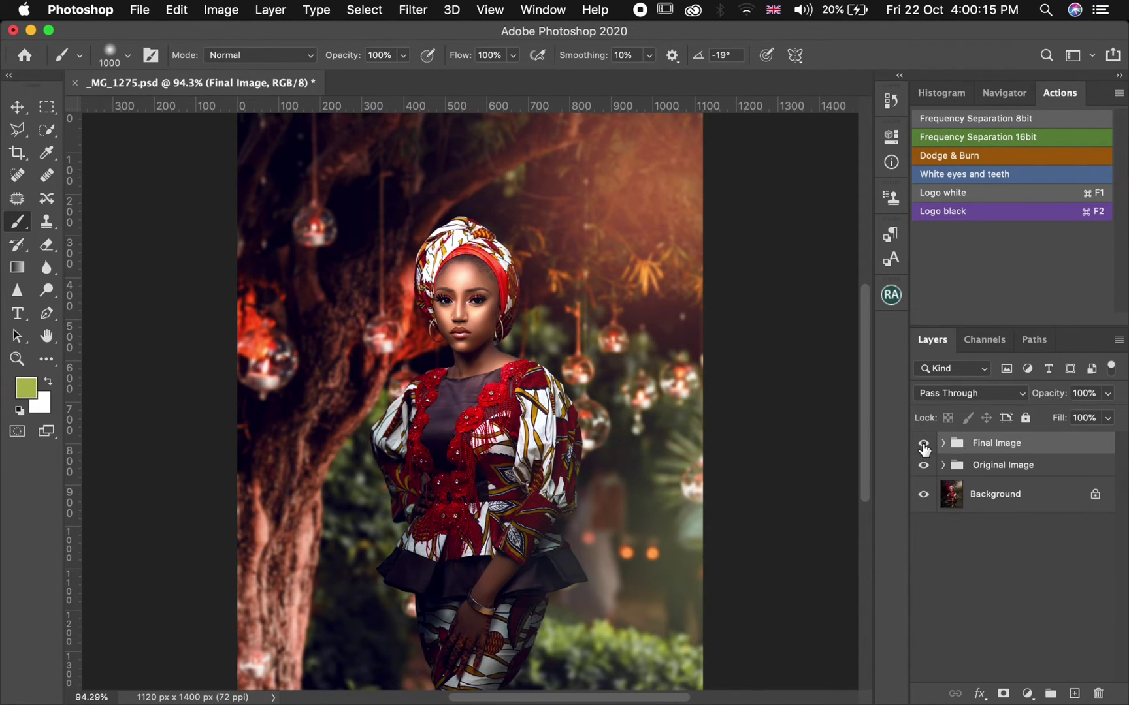
click(923, 444)
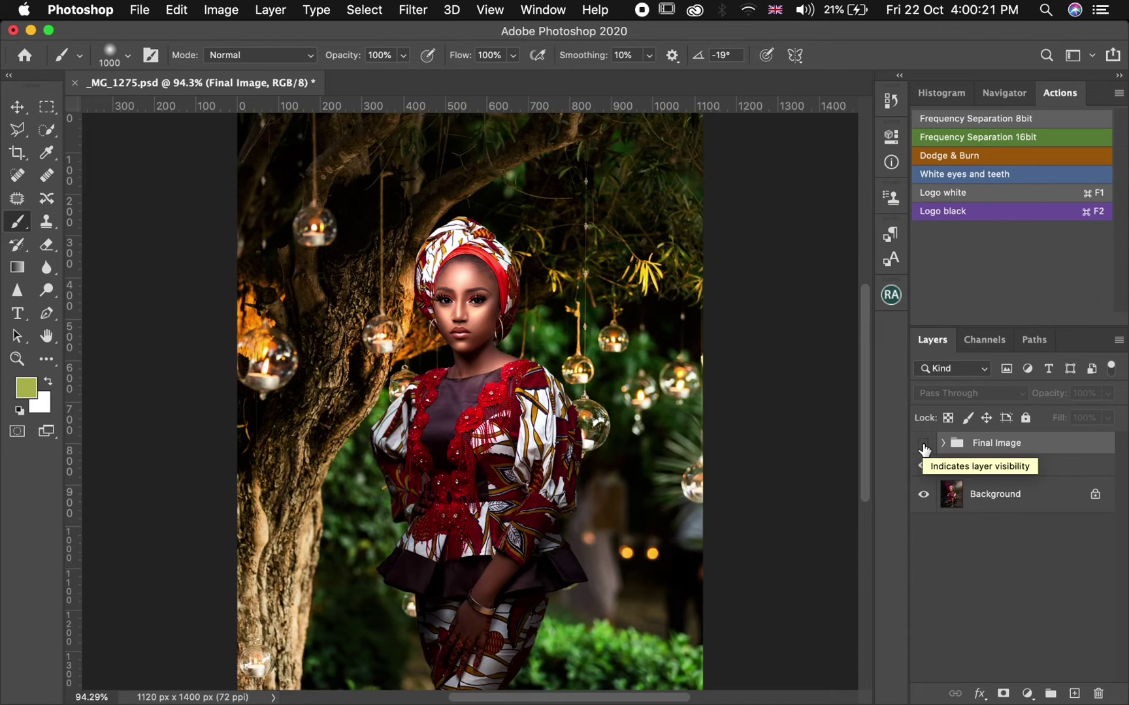
click(923, 444)
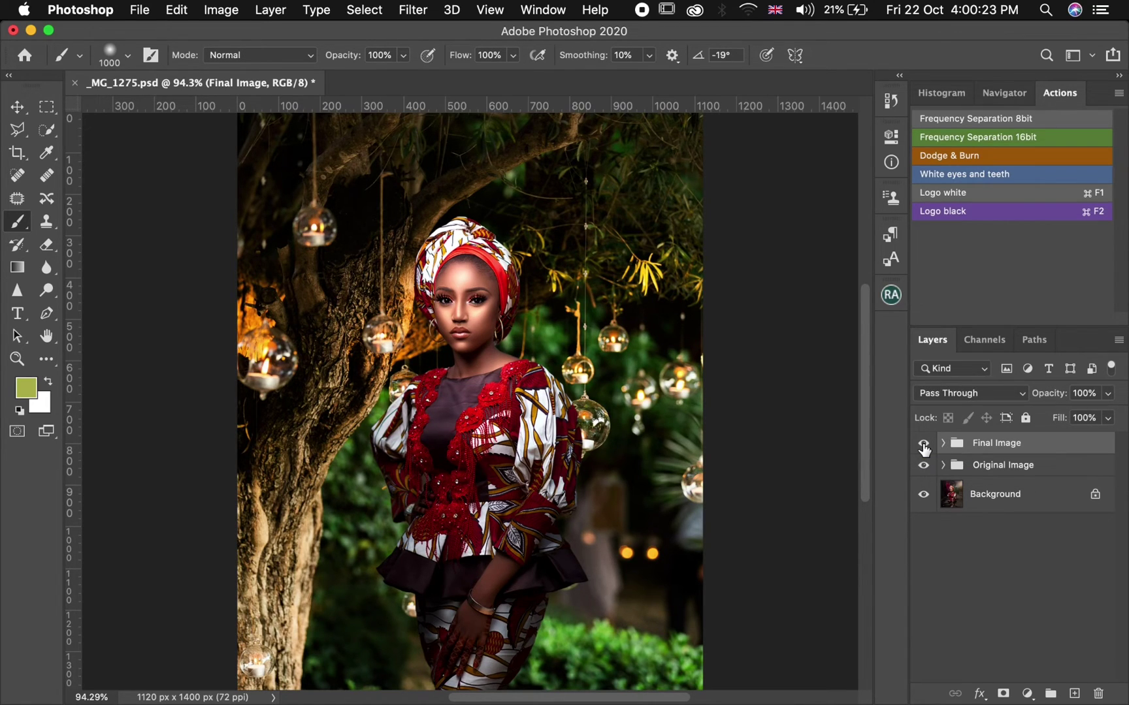